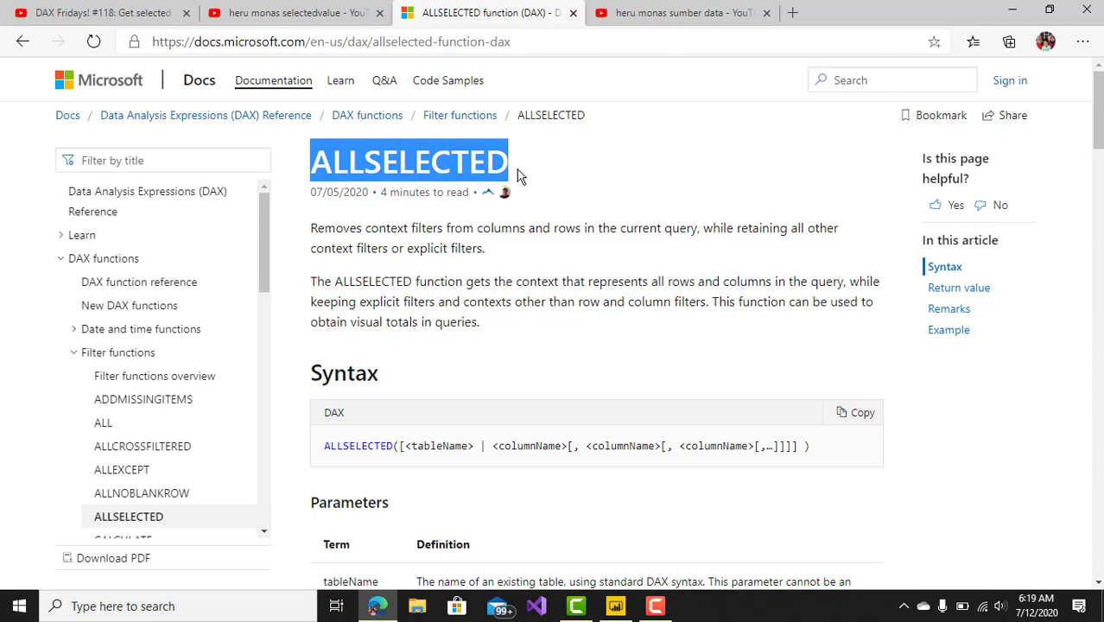
Check the YouTube search results for the Selected value formula video and return to the ALLSELECTED documentation page
click(298, 16)
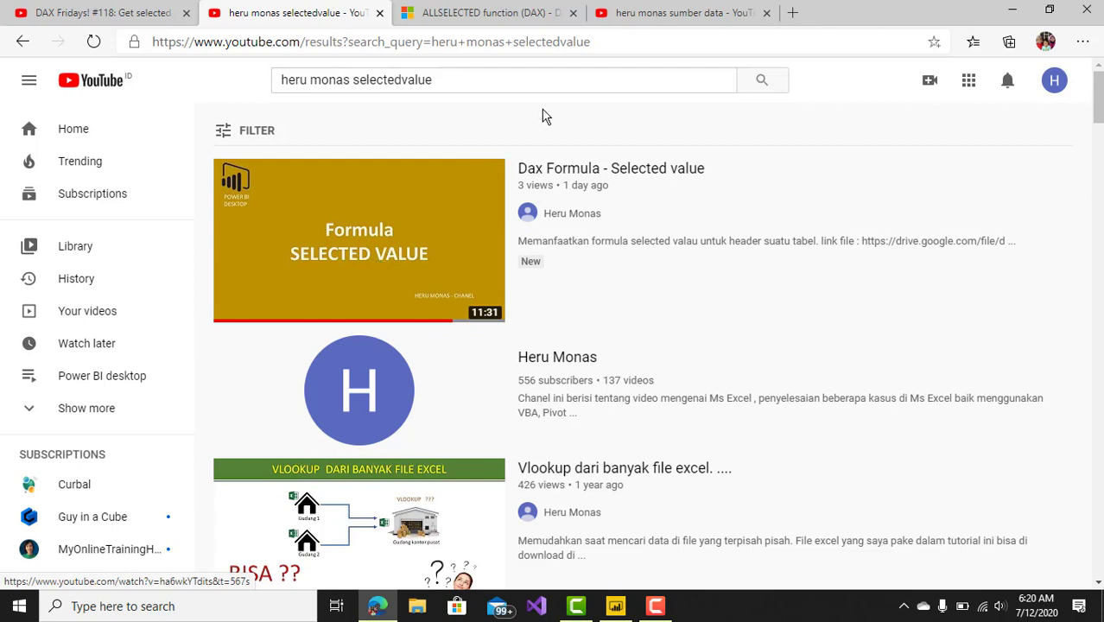
click(516, 19)
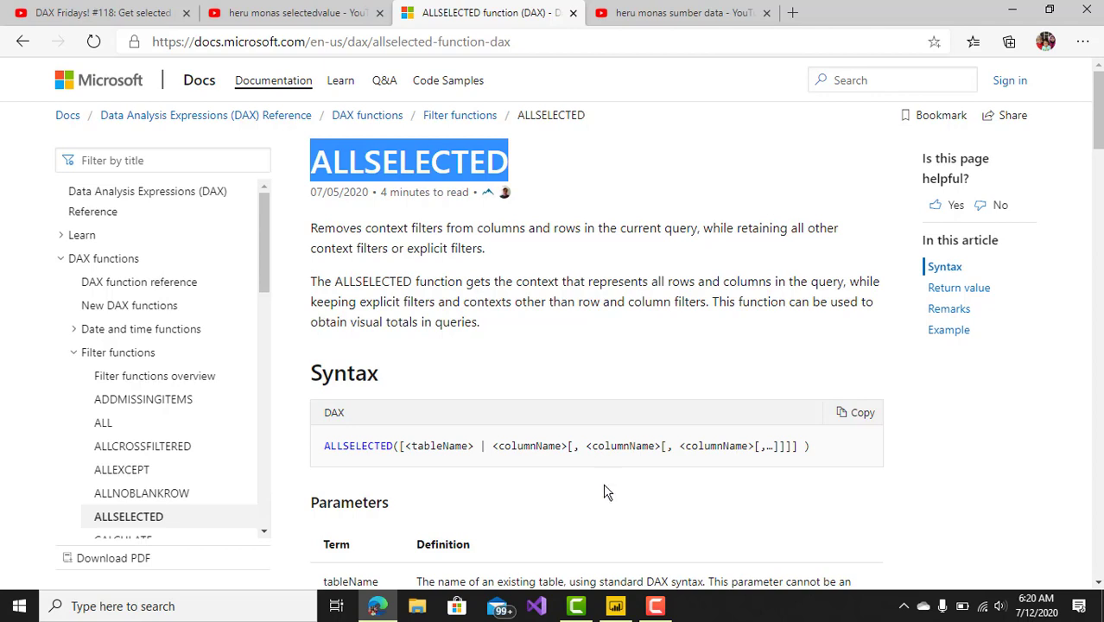
Switch to Power BI Desktop and collapse the Filters pane beside the empty report page
click(615, 606)
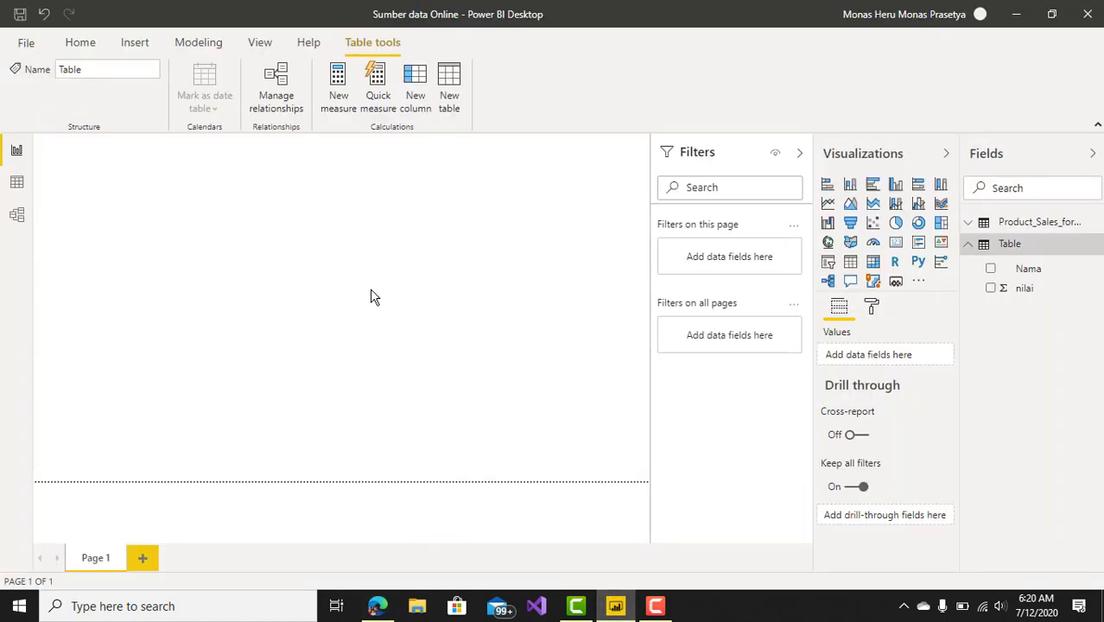
click(799, 153)
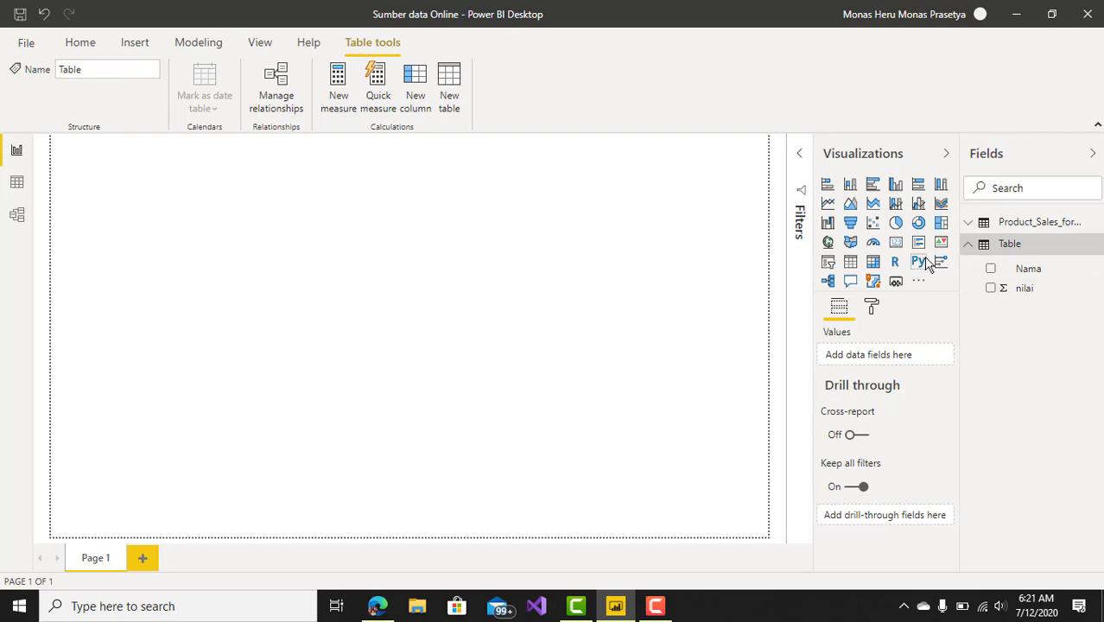
click(96, 51)
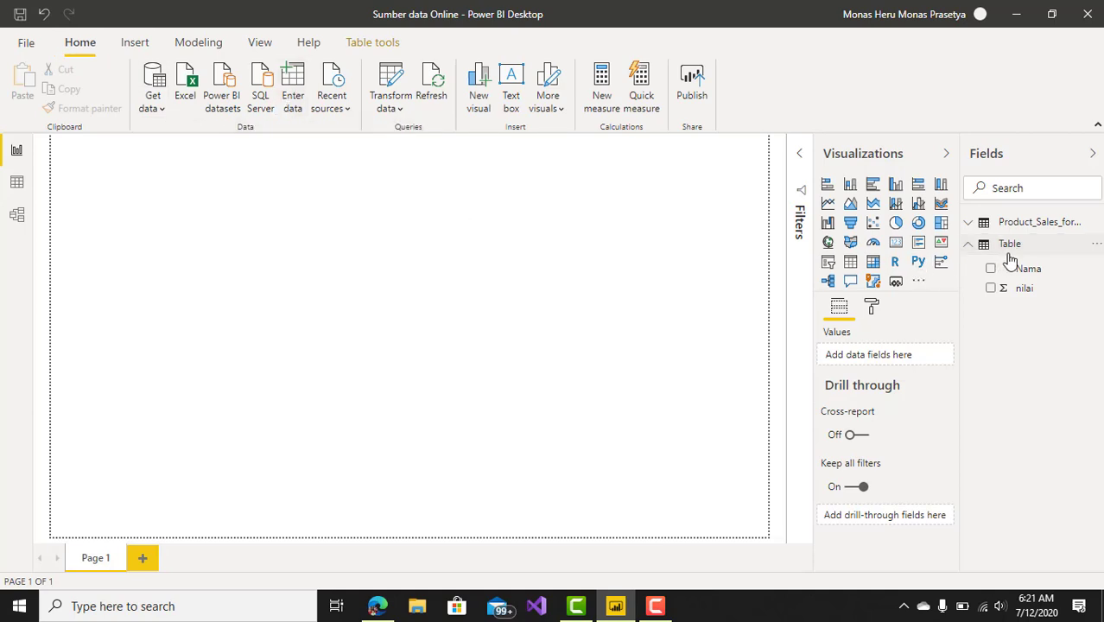
Examine the rows and fields of Table and the Product_Sales_for_1997 table in the data view
click(14, 187)
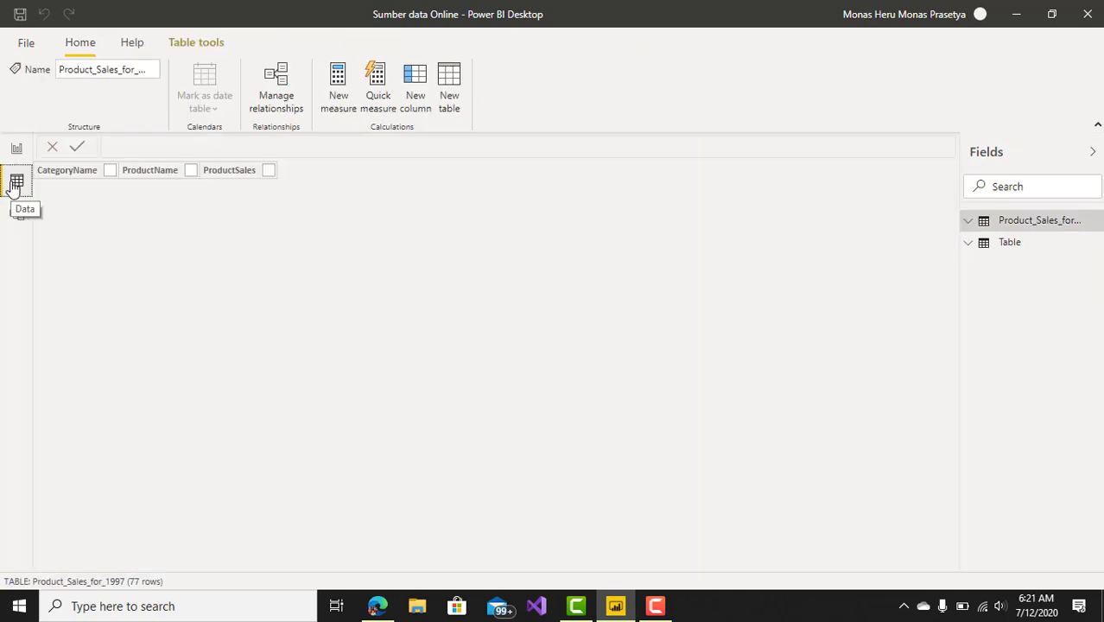
click(1004, 251)
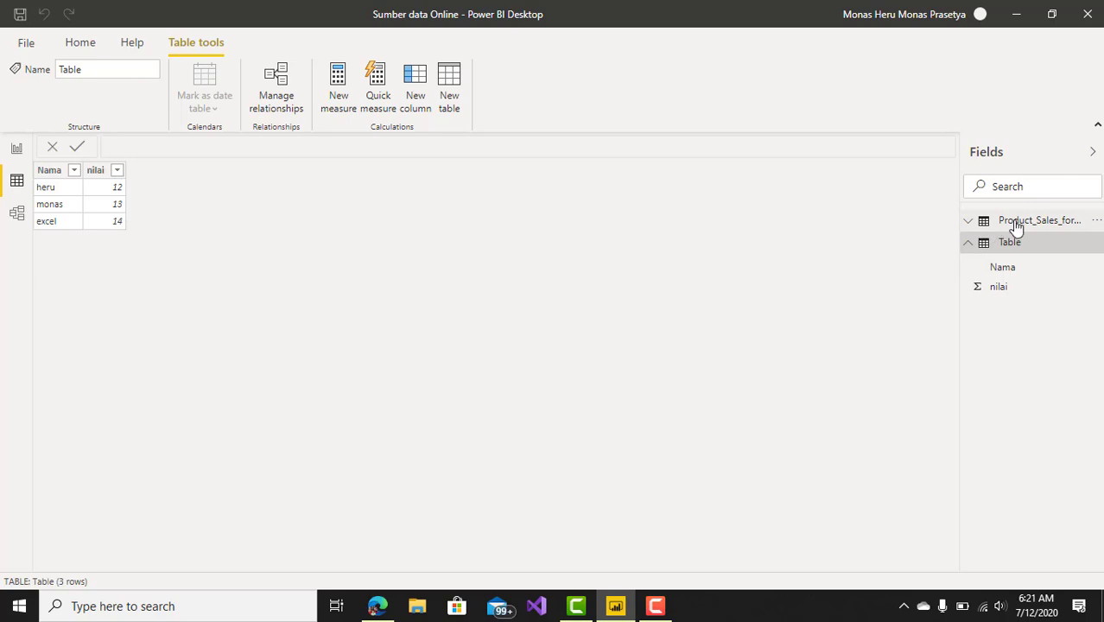
click(969, 221)
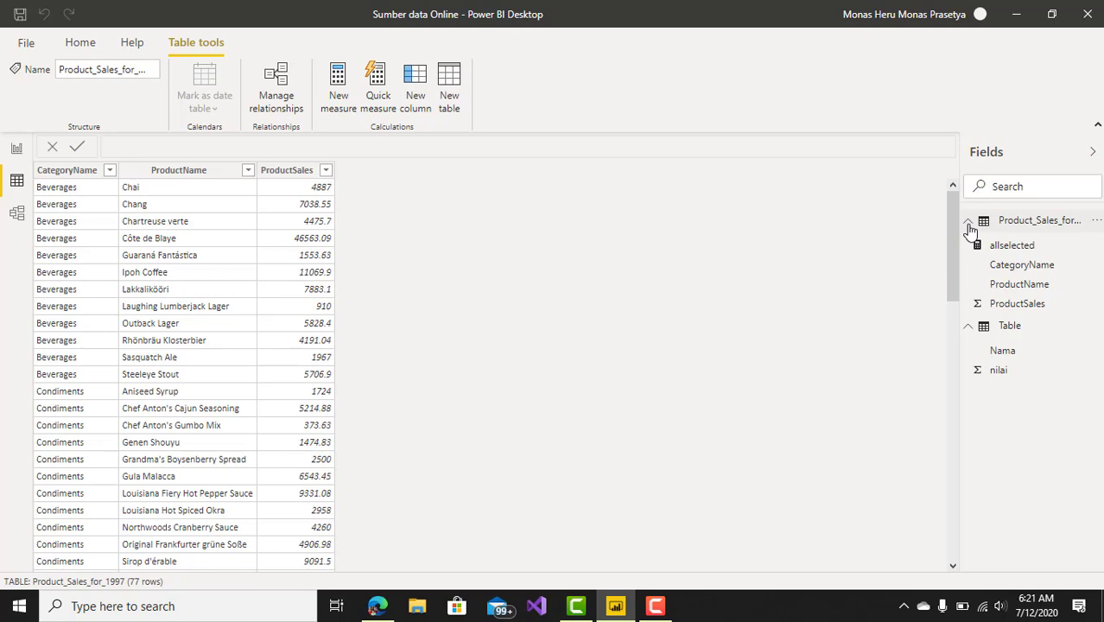
click(970, 228)
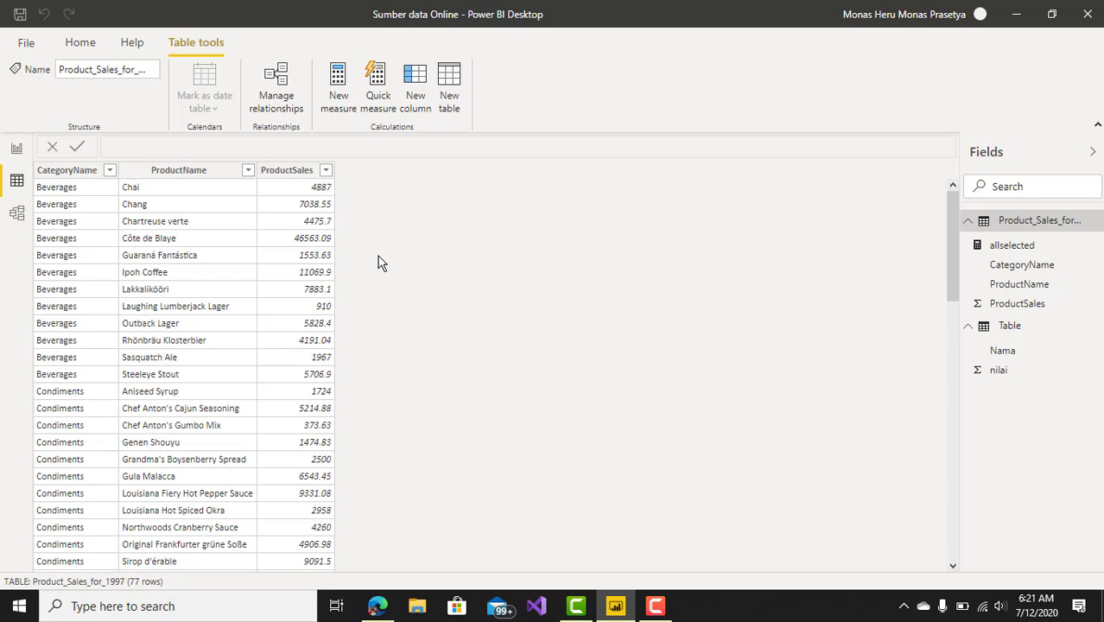
click(80, 42)
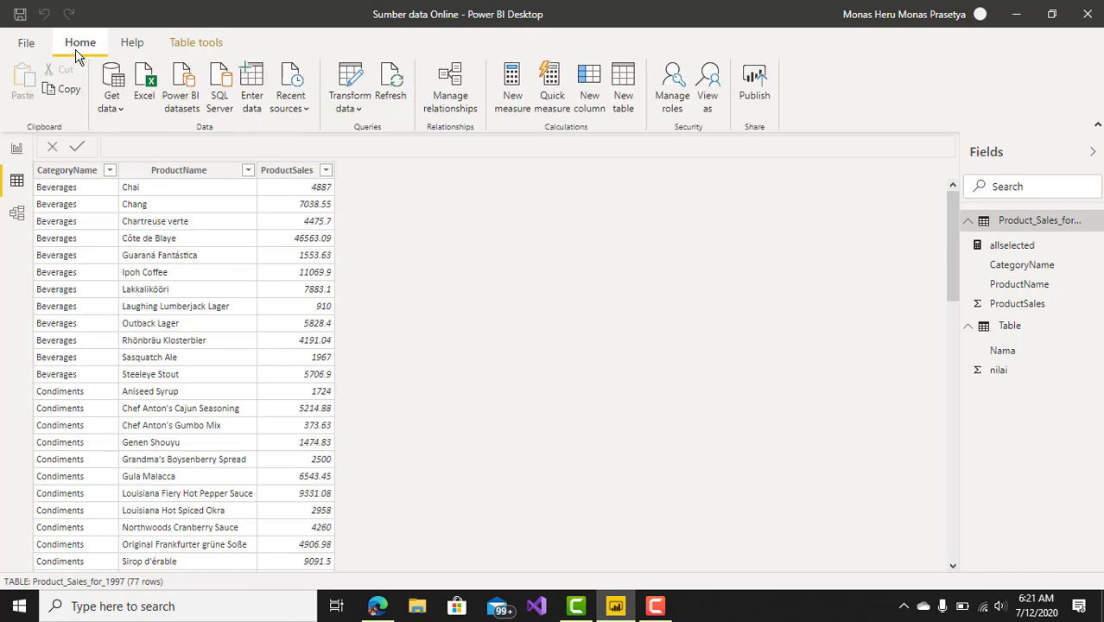
click(122, 110)
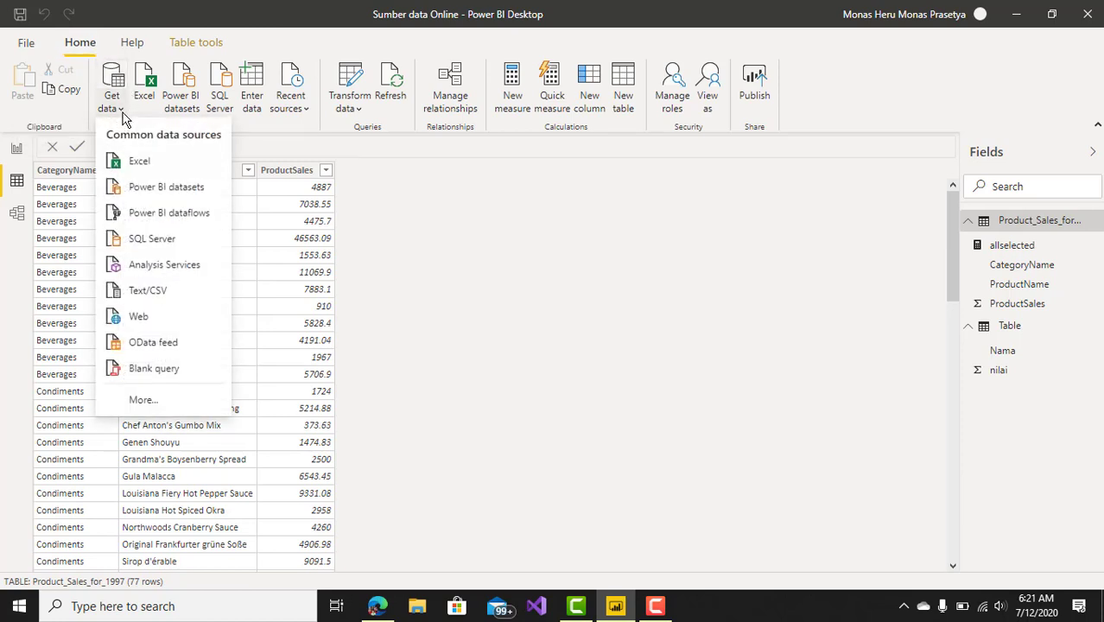
click(464, 255)
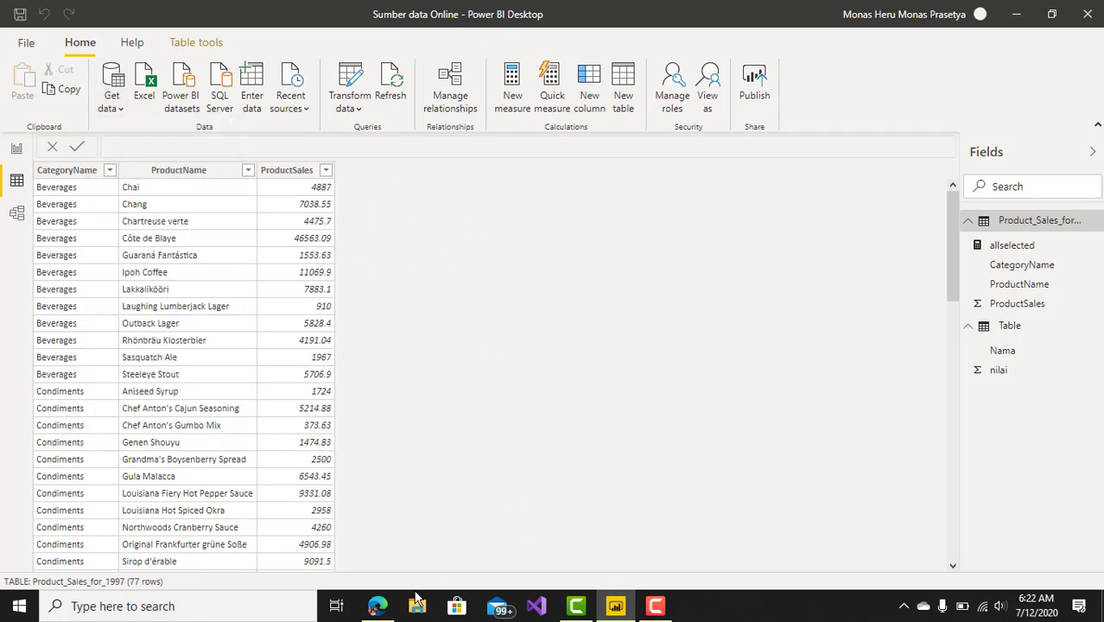
Switch to the browser and look at the YouTube search result for the Sumber data online gratis video
click(378, 606)
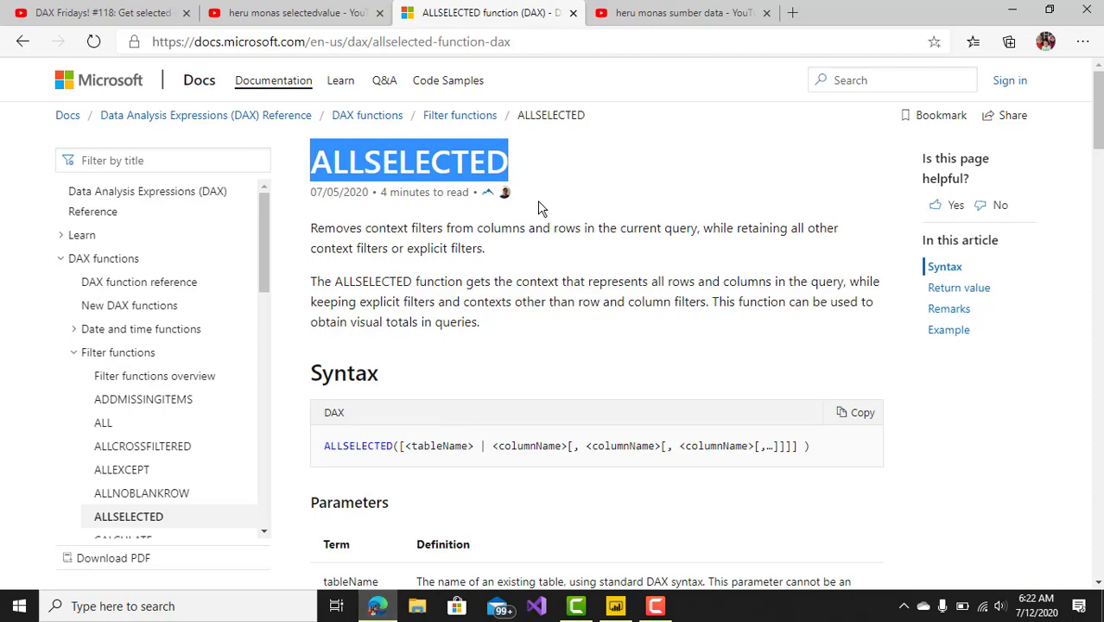
click(684, 14)
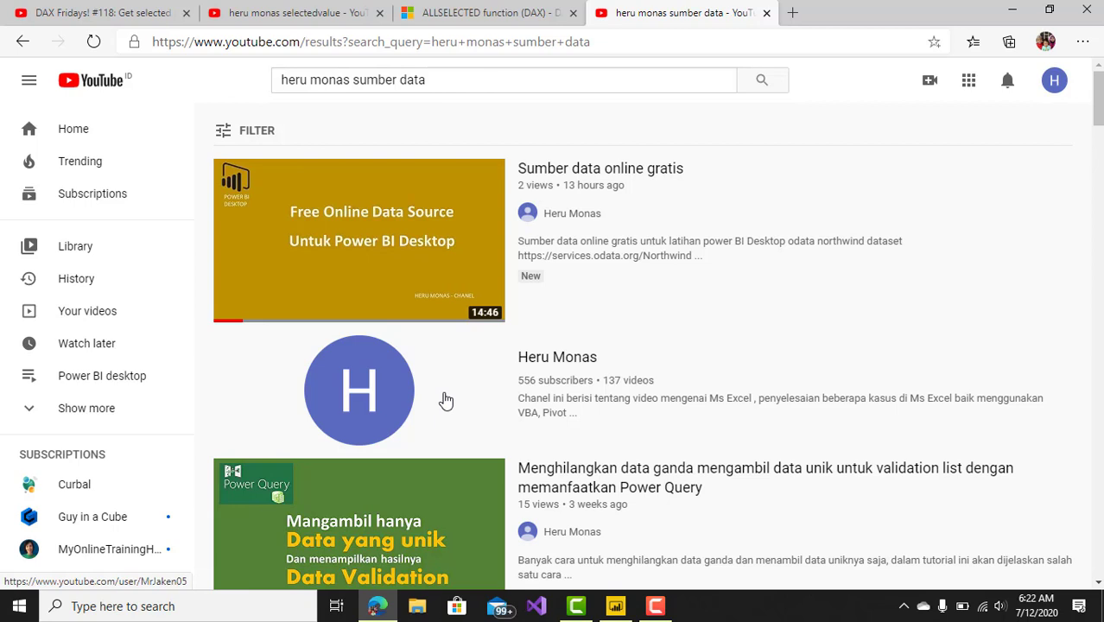
mouse_move(450, 297)
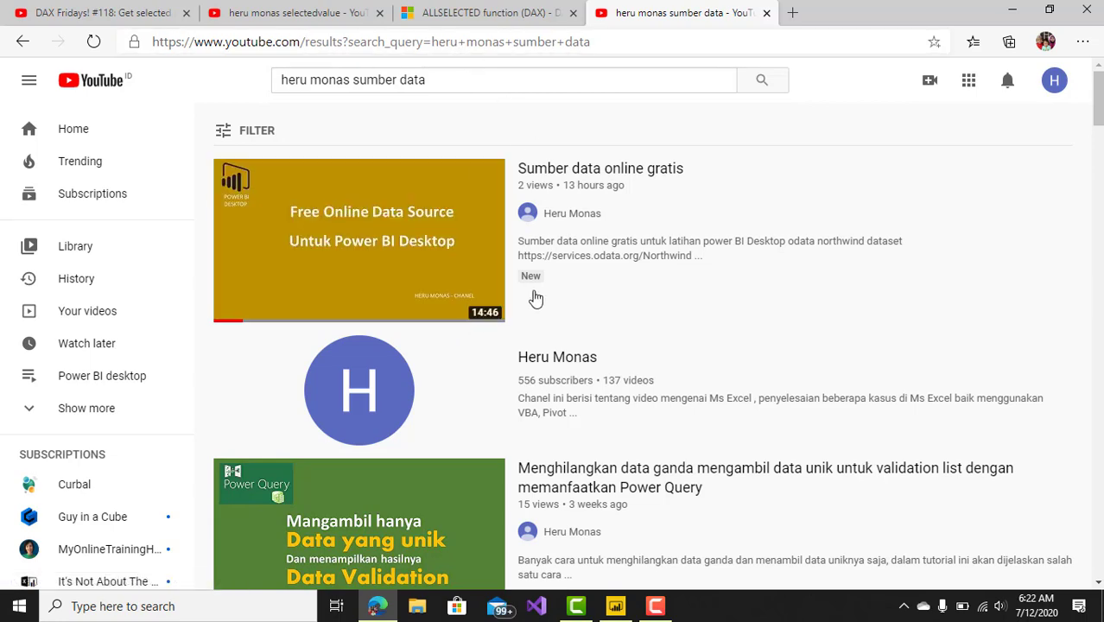
Switch back to Power BI Desktop and return to the report view with the empty Page 1
mouse_move(620, 608)
click(661, 577)
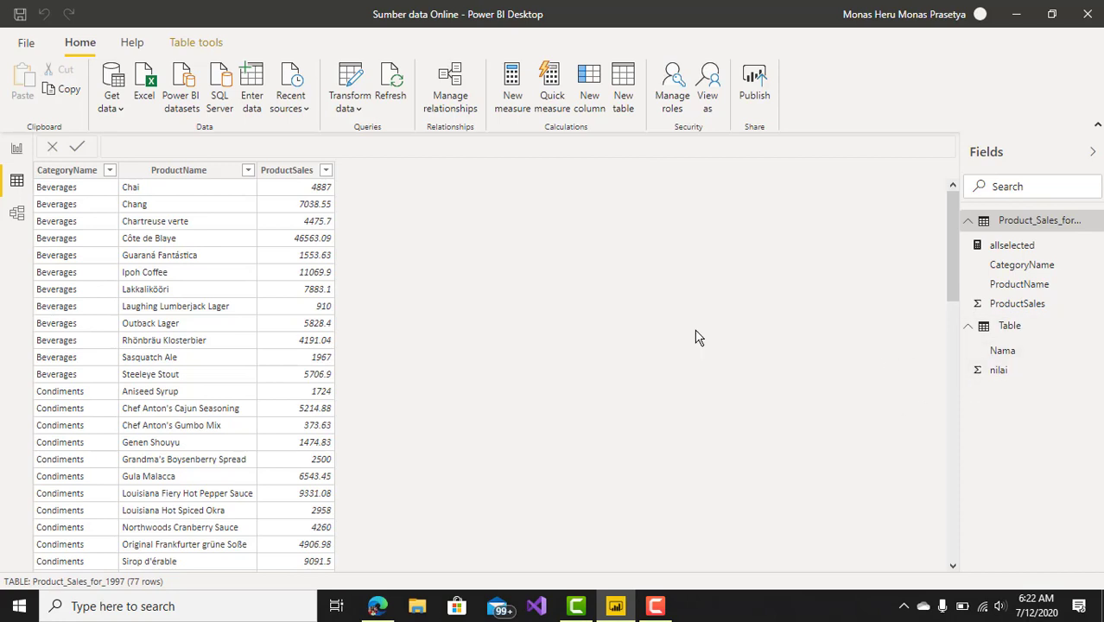
click(18, 151)
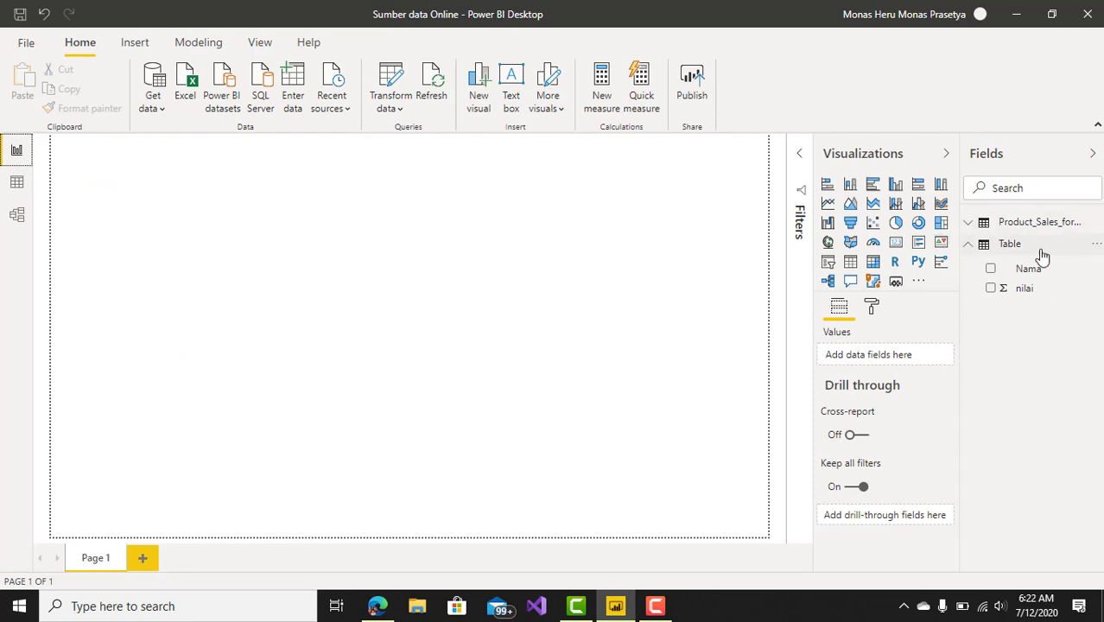
mouse_move(1041, 255)
Switch to the browser and read the ALLSELECTED page's description, syntax, parameters and return value
click(380, 608)
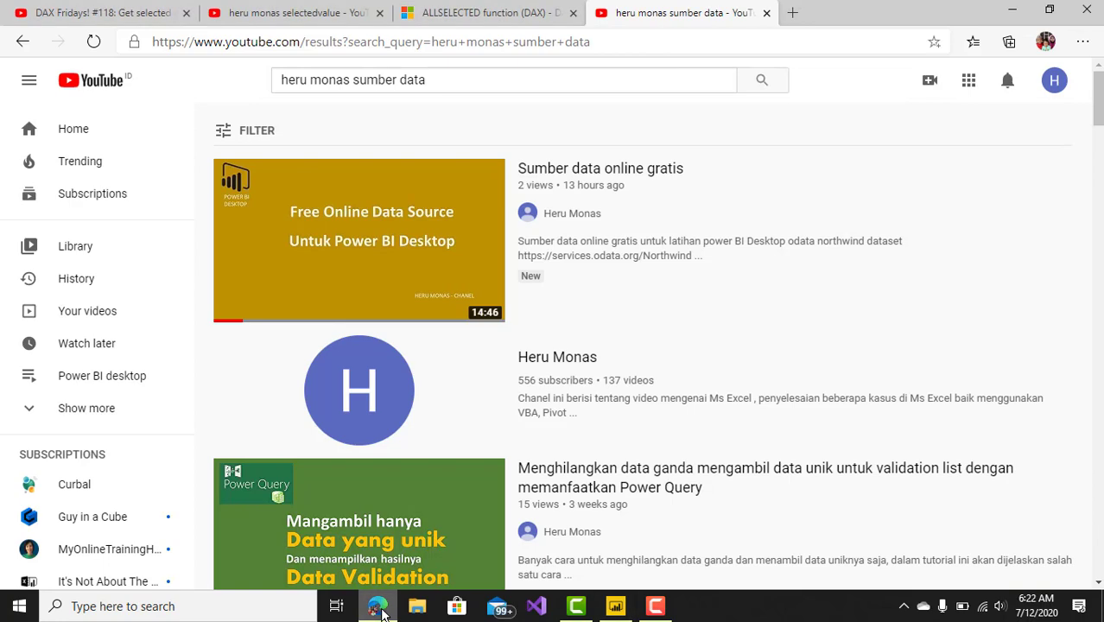
click(453, 19)
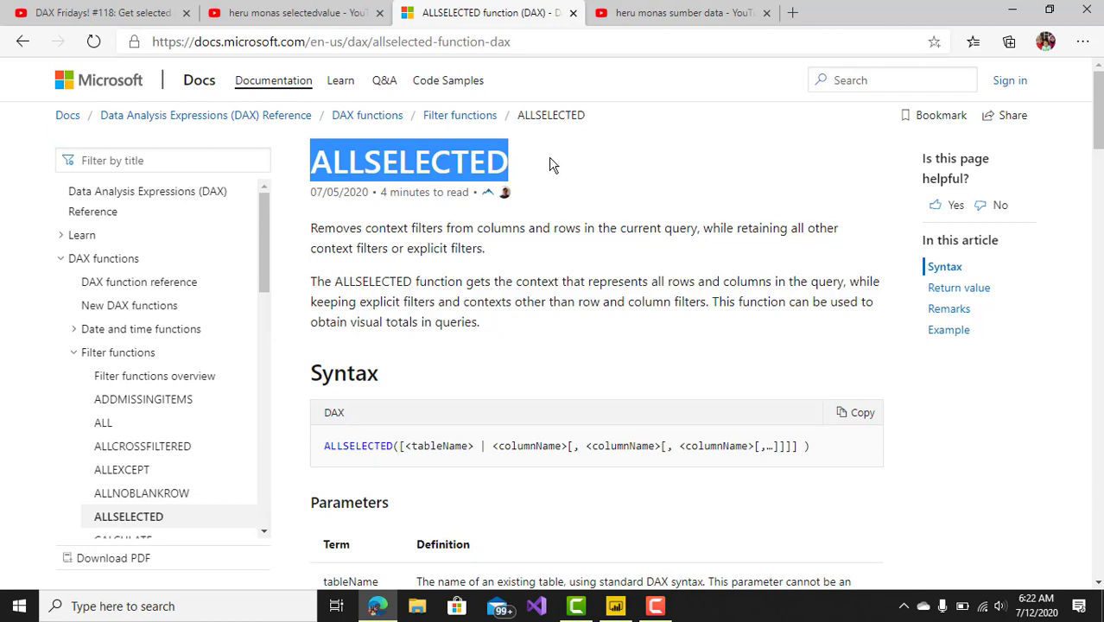
click(588, 175)
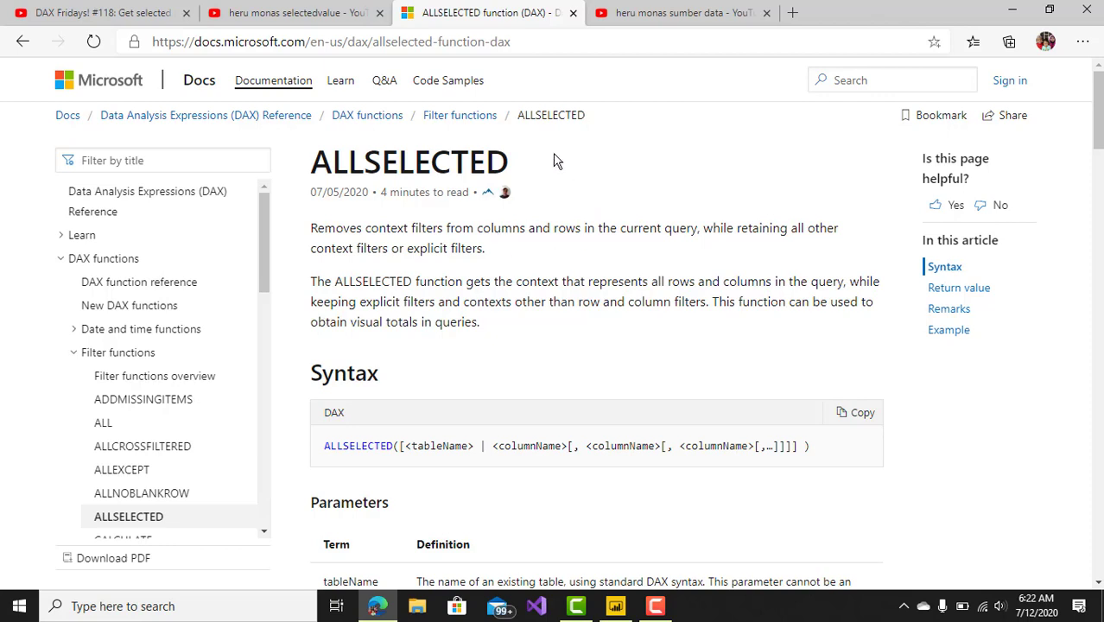
click(531, 42)
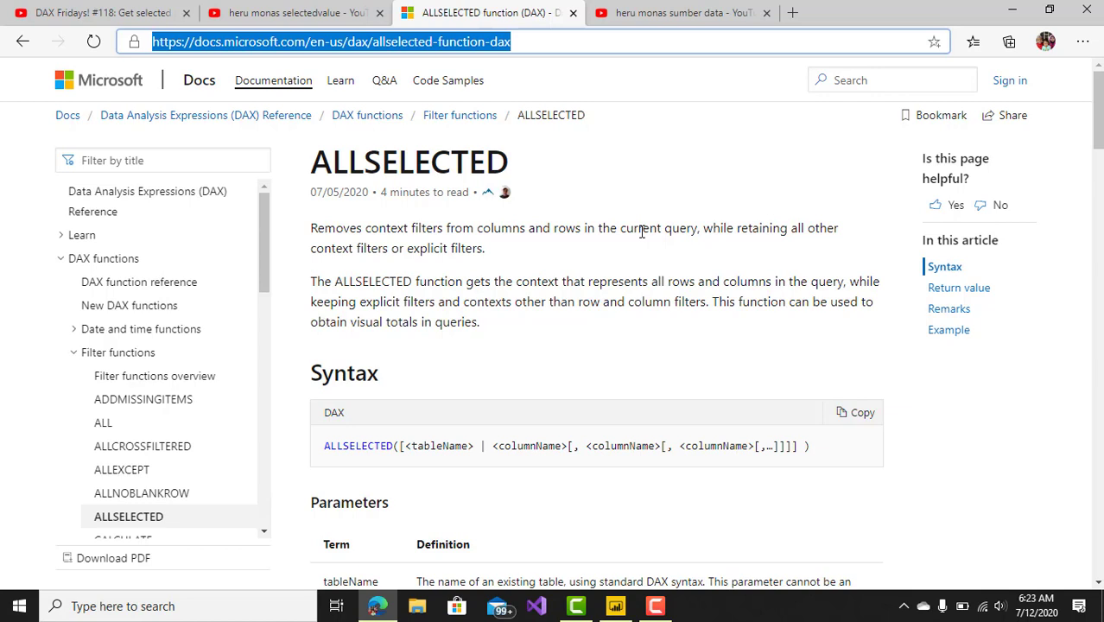
click(506, 250)
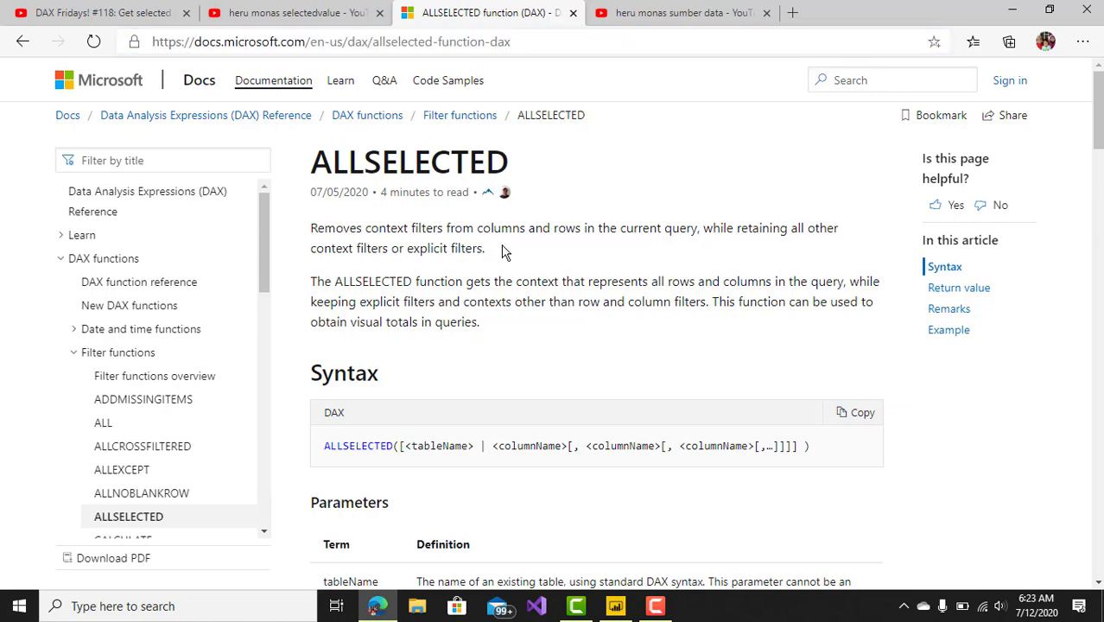
drag(505, 250, 307, 240)
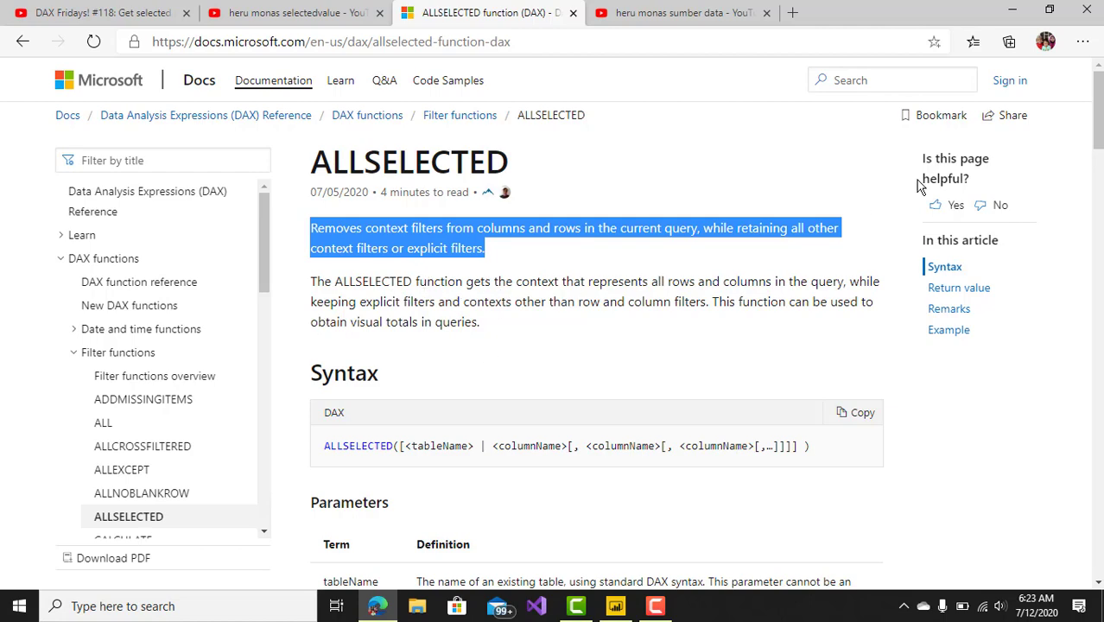
drag(1100, 118, 1100, 131)
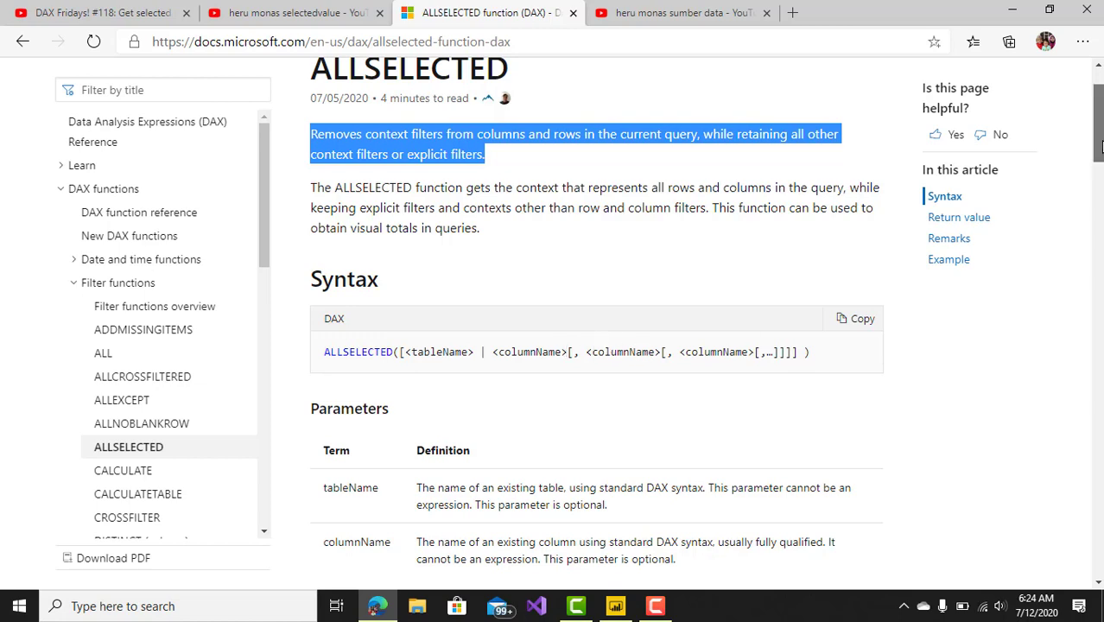
drag(1099, 151, 1099, 181)
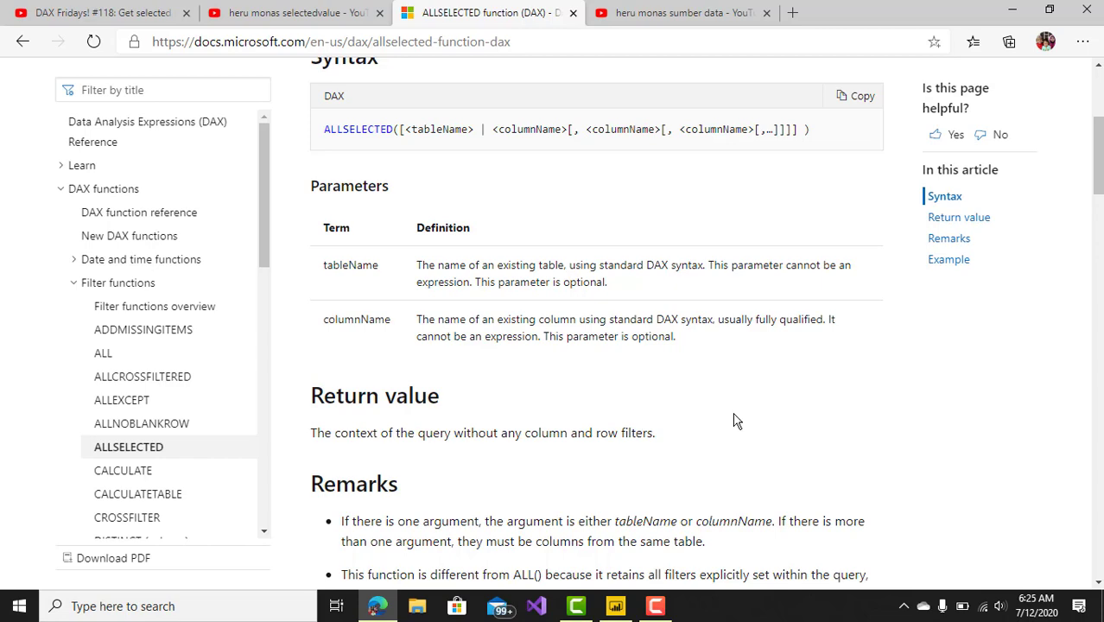
Switch to Power BI Desktop and add a stacked column chart with Nama as axis and nilai as values, enlarged mid-page
click(615, 606)
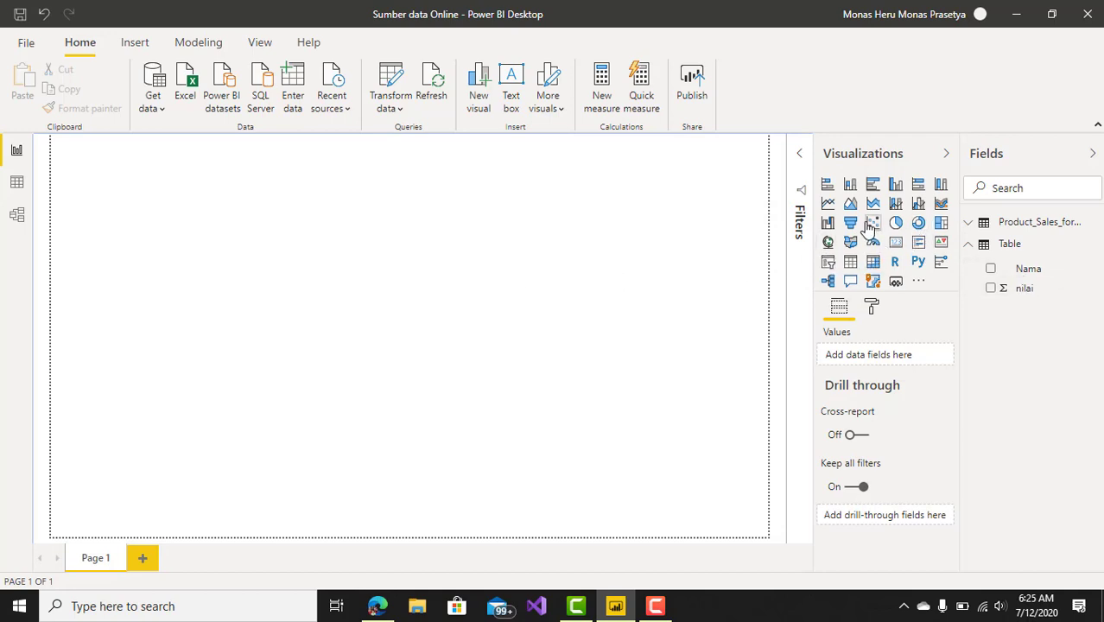
click(850, 184)
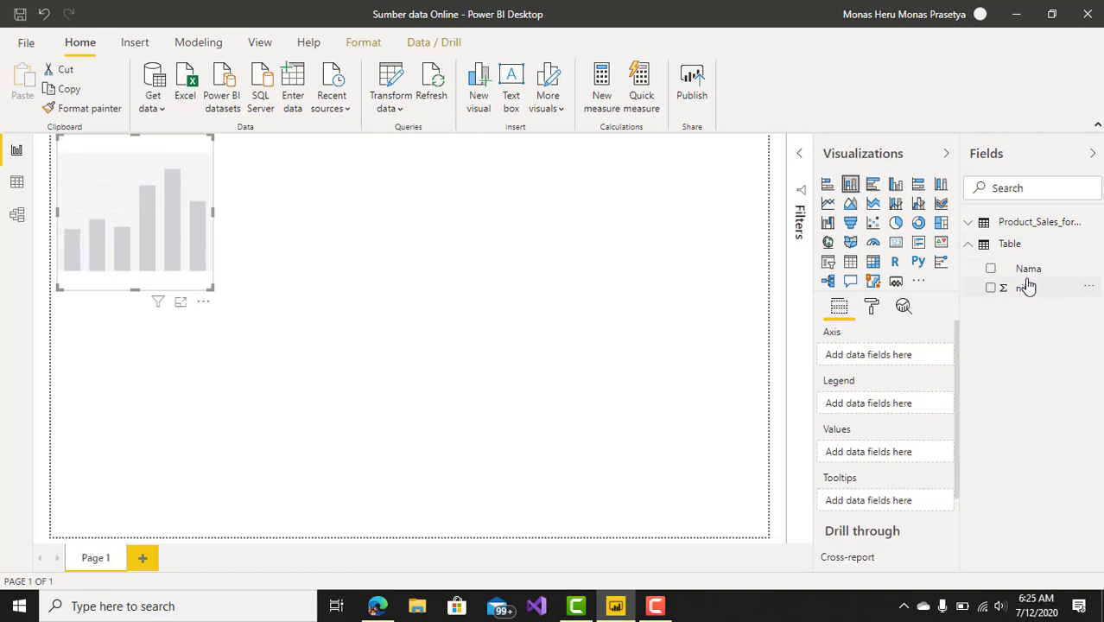
drag(1028, 270, 874, 354)
drag(1019, 290, 884, 464)
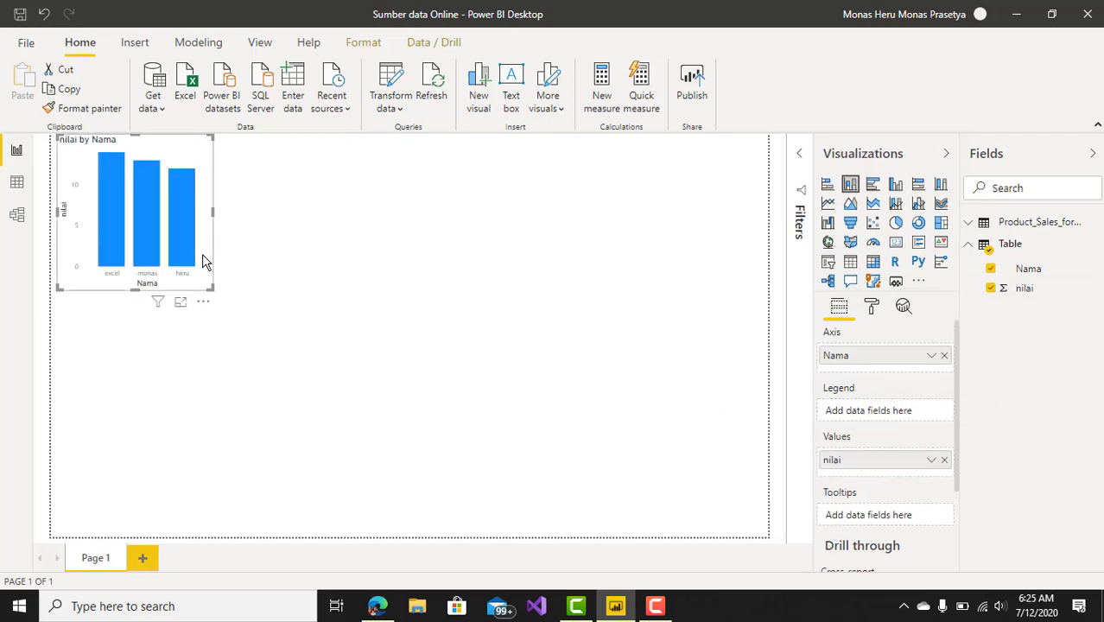
drag(204, 262, 619, 436)
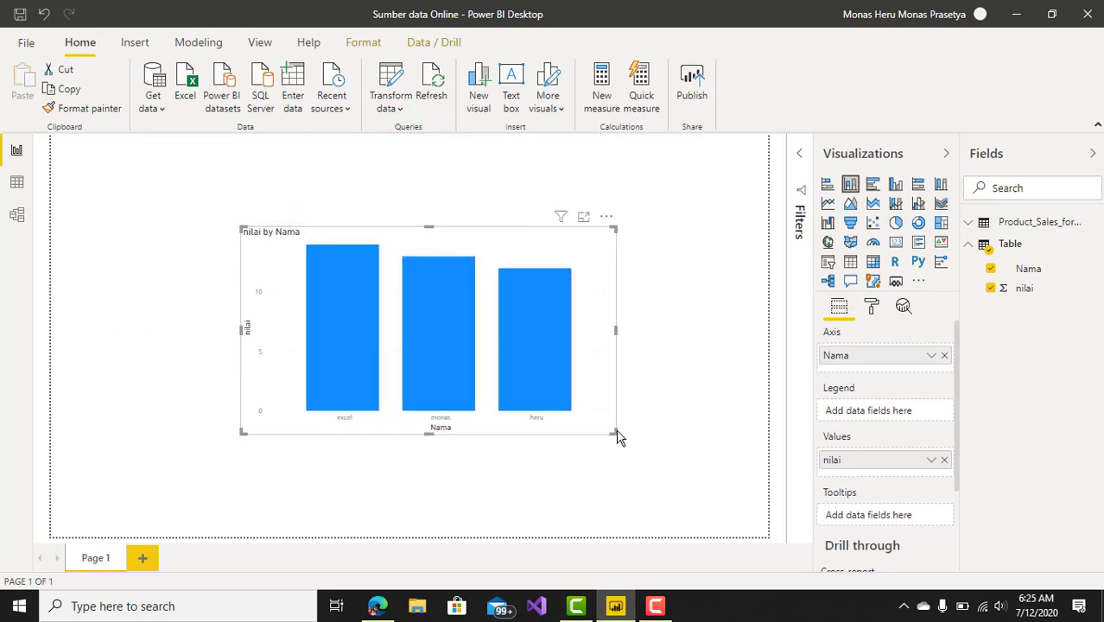
Set the column chart's X axis text size to 16 pt
click(871, 306)
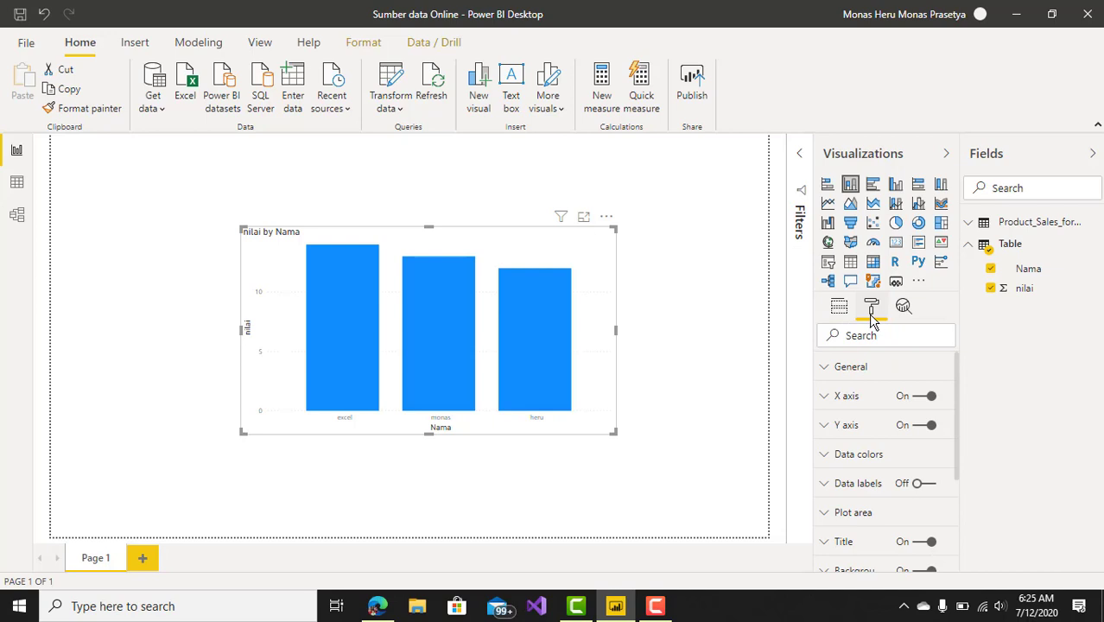
click(822, 395)
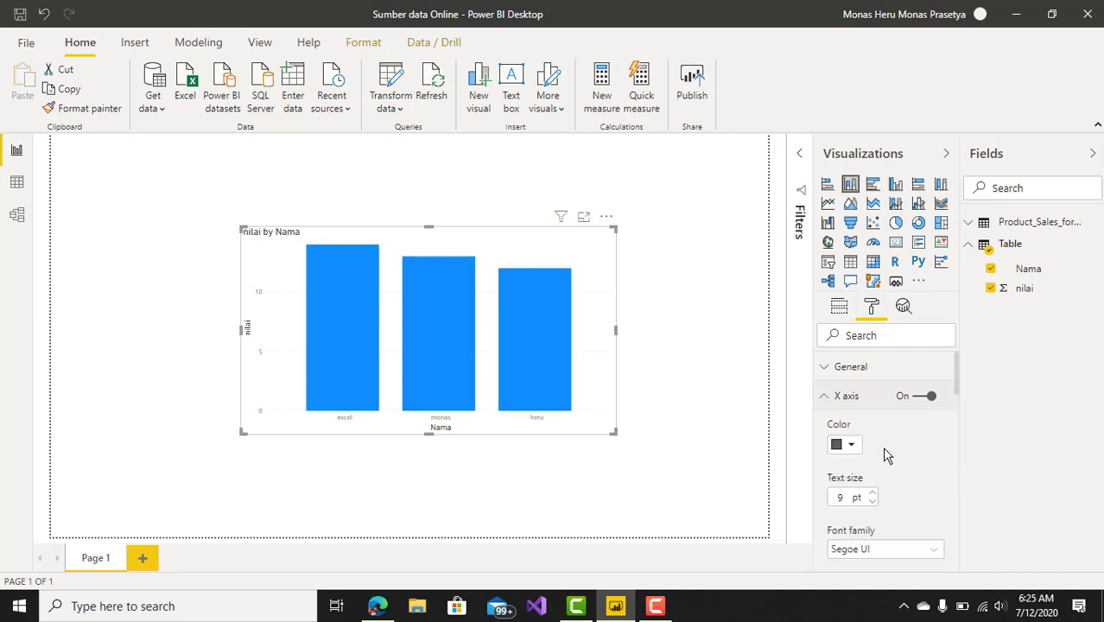
click(852, 496)
text(16)
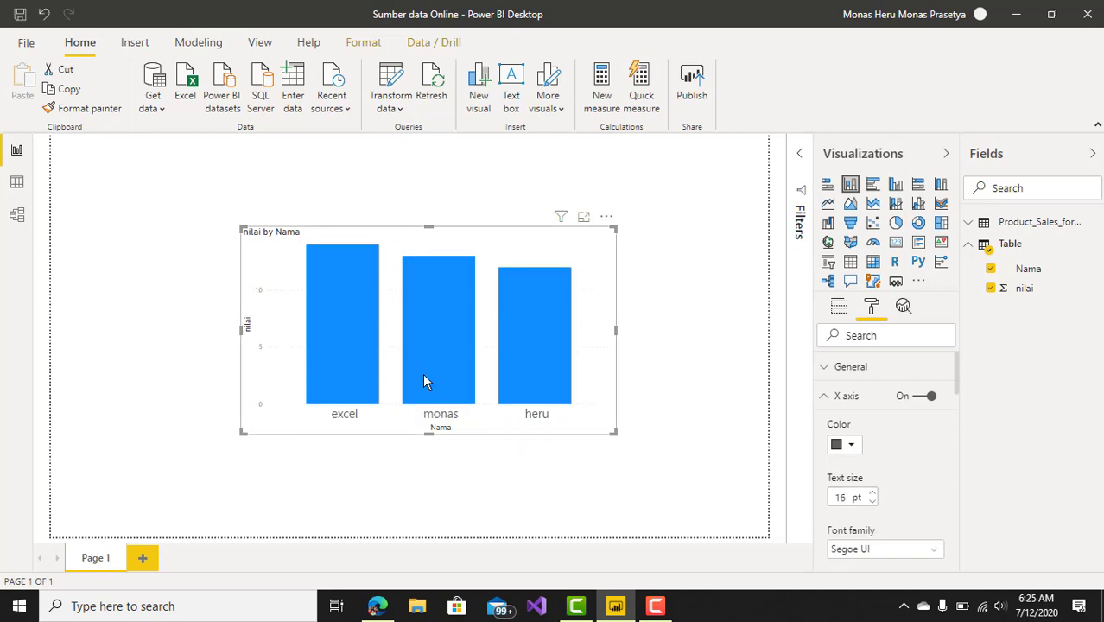
click(823, 399)
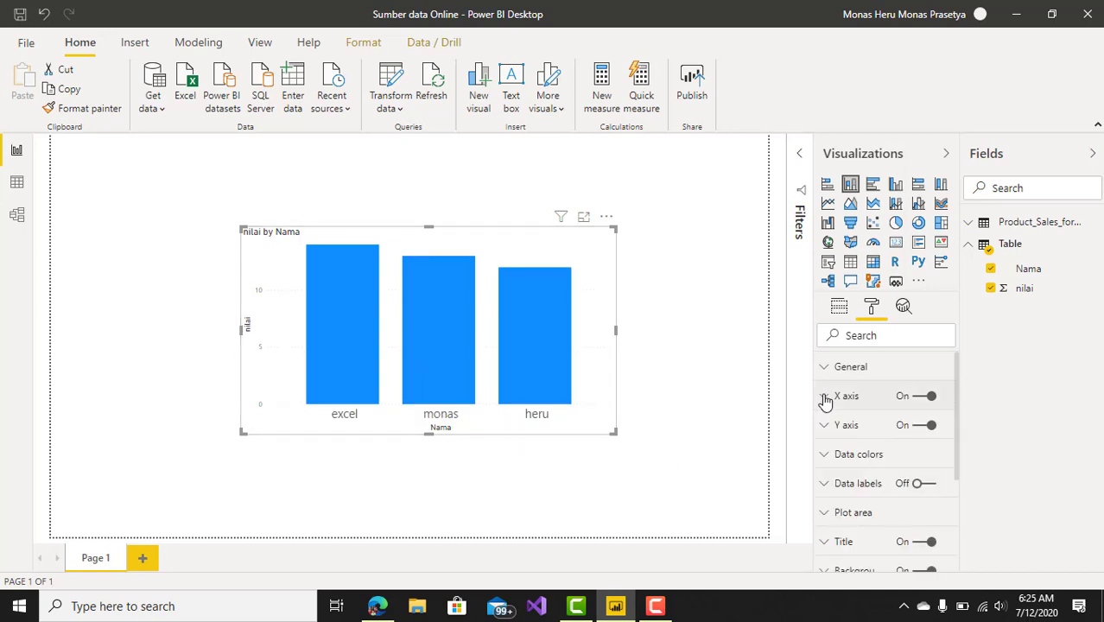
Set the column chart's Y axis text size to 16 pt
click(822, 427)
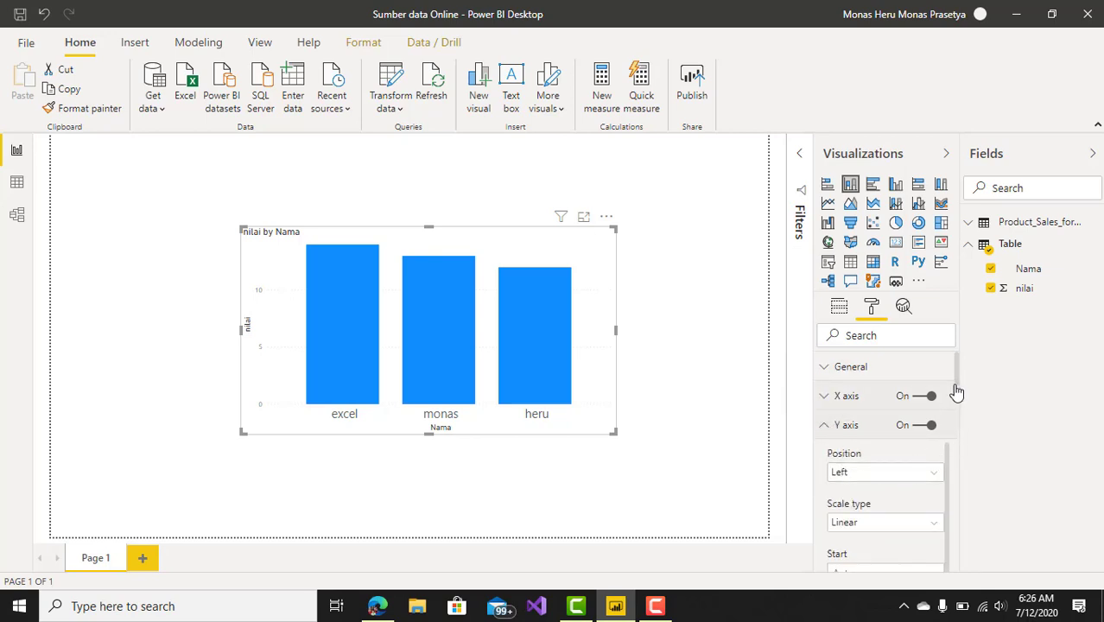
drag(958, 387, 958, 408)
scroll(959, 409, down, 3)
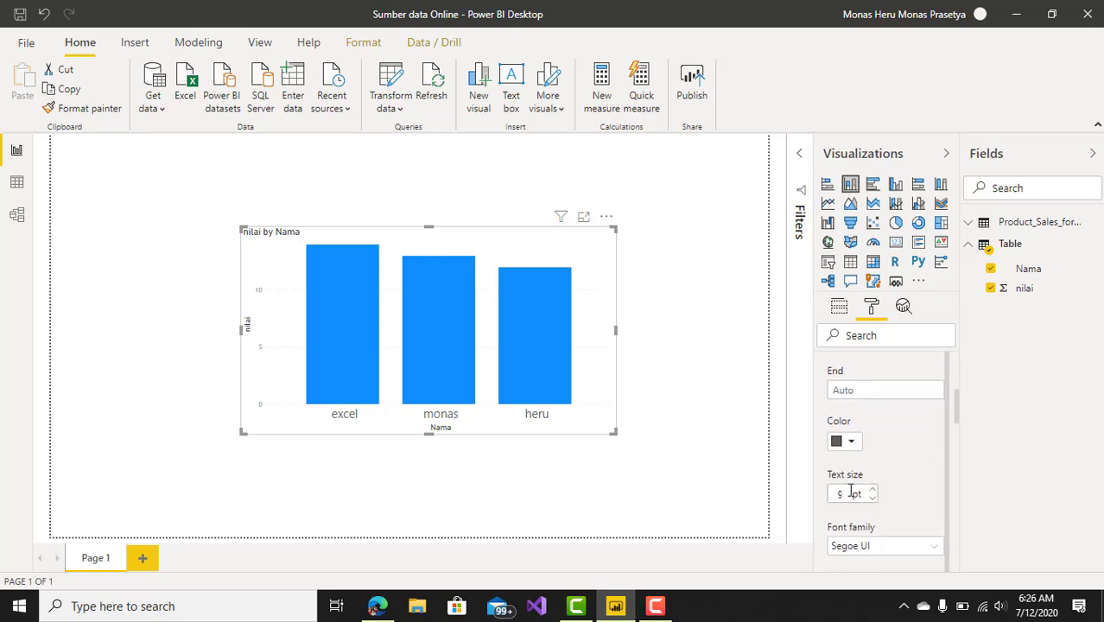
text(6)
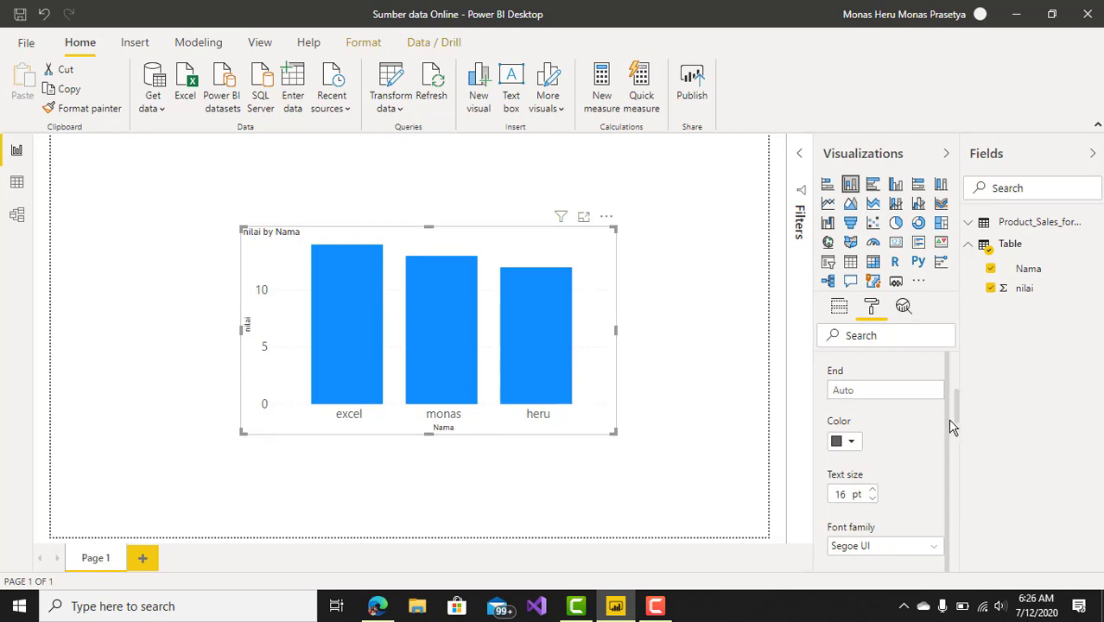
drag(959, 418, 959, 369)
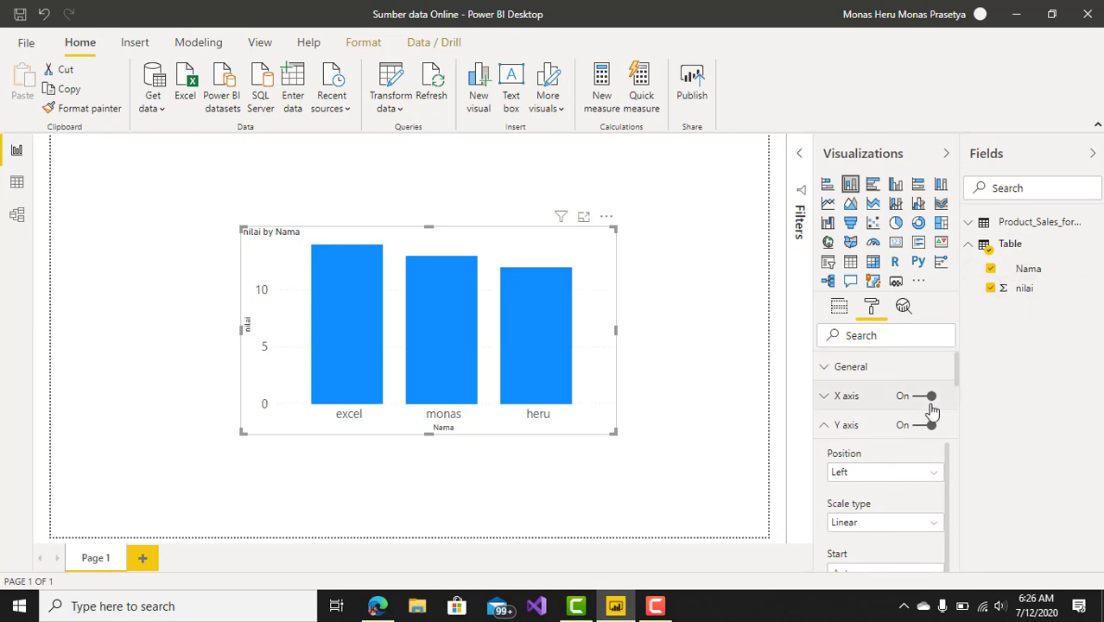
click(825, 426)
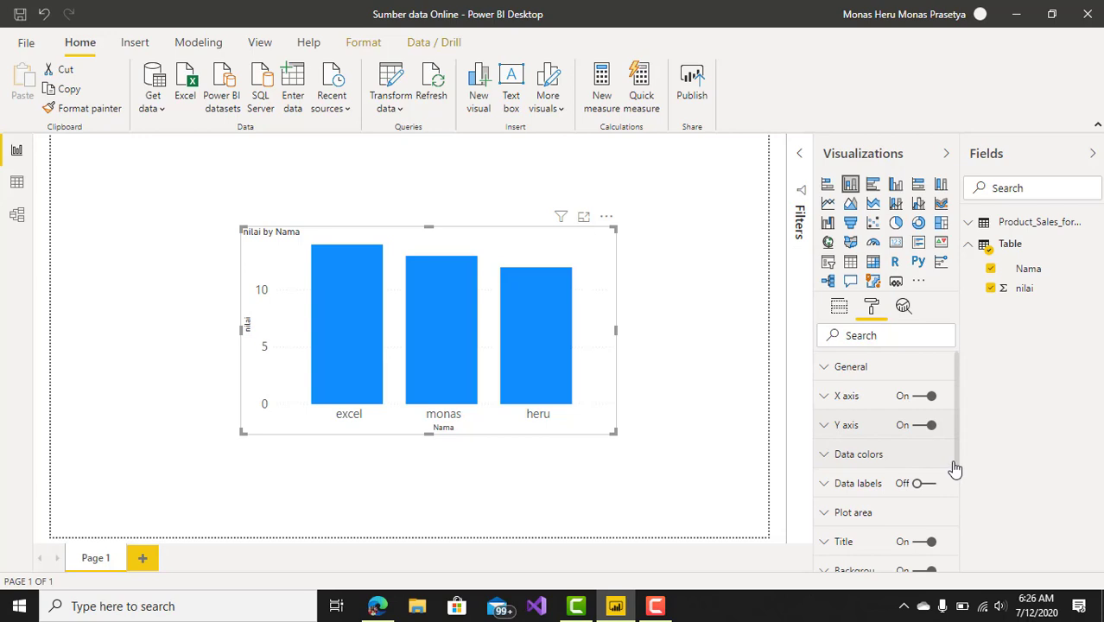
Turn off the column chart's title and move the chart slightly lower on the page
drag(955, 463, 954, 503)
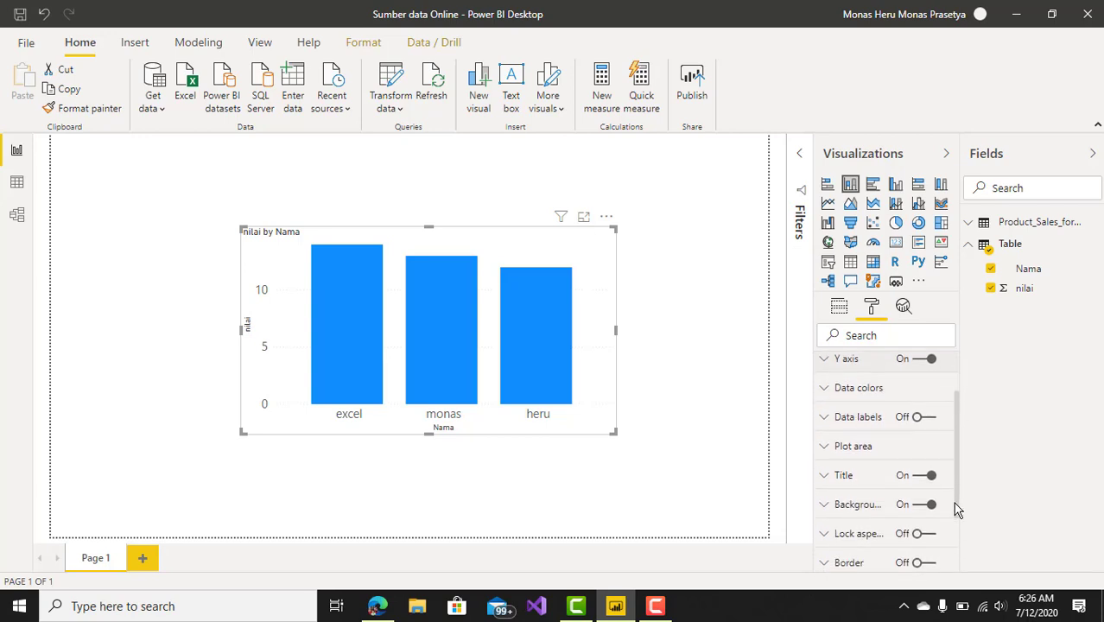
click(926, 475)
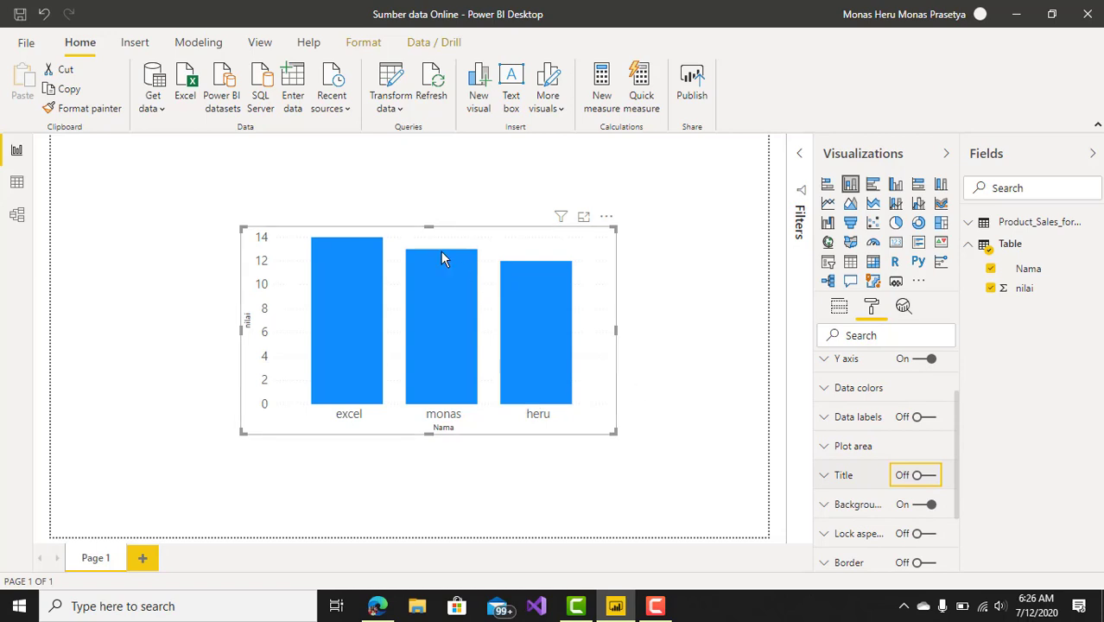
drag(411, 233, 414, 279)
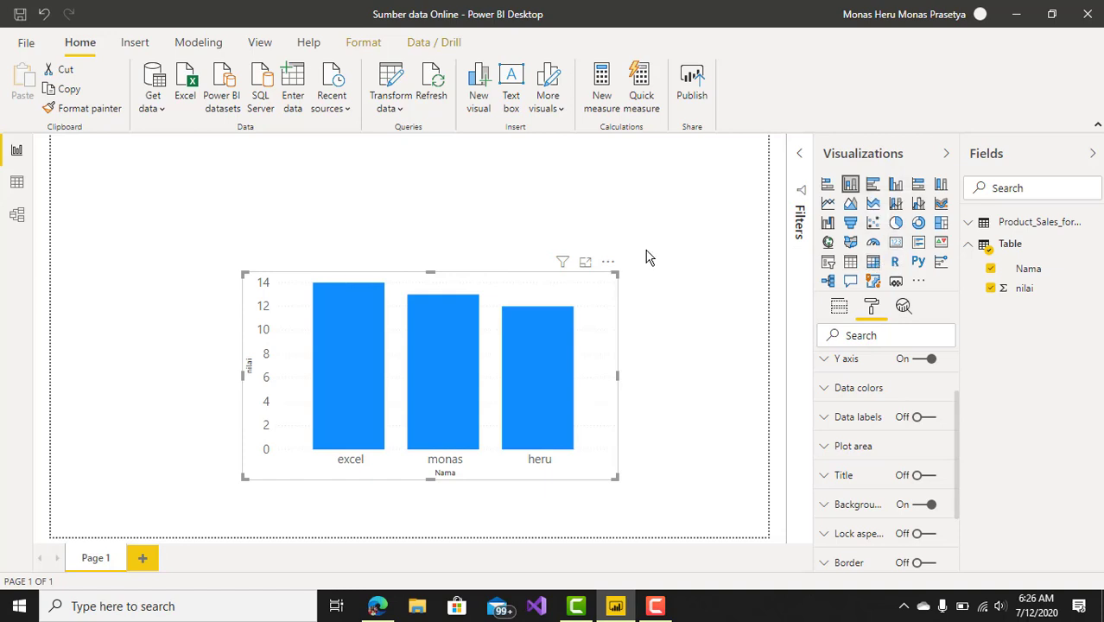
Add an empty card visual above the column chart and widen it to about the chart's width
click(691, 254)
click(895, 245)
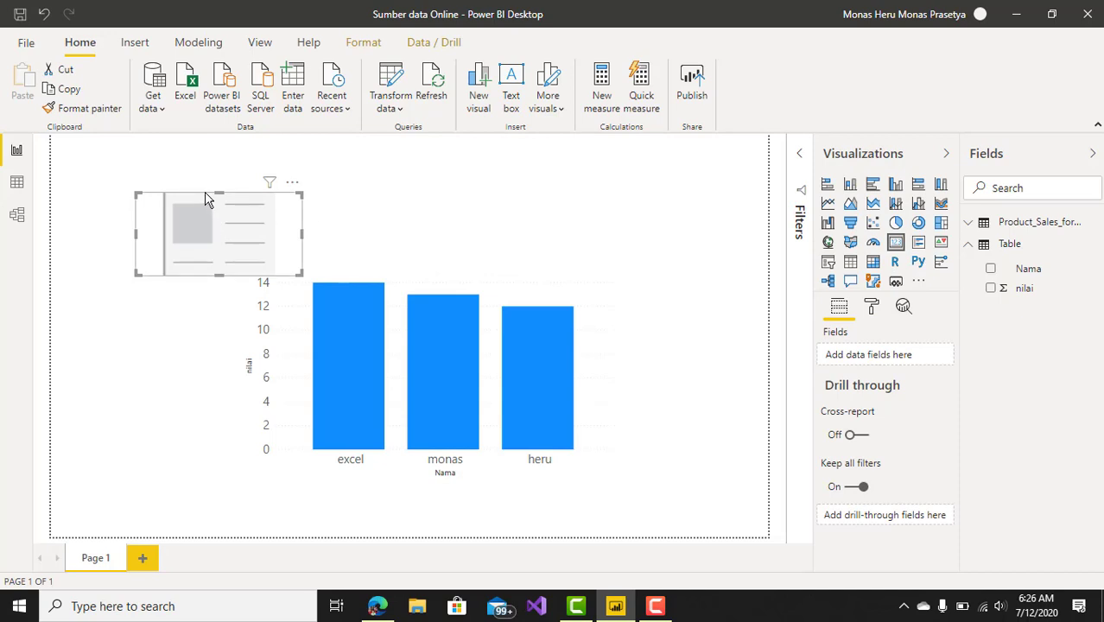
drag(207, 194, 350, 207)
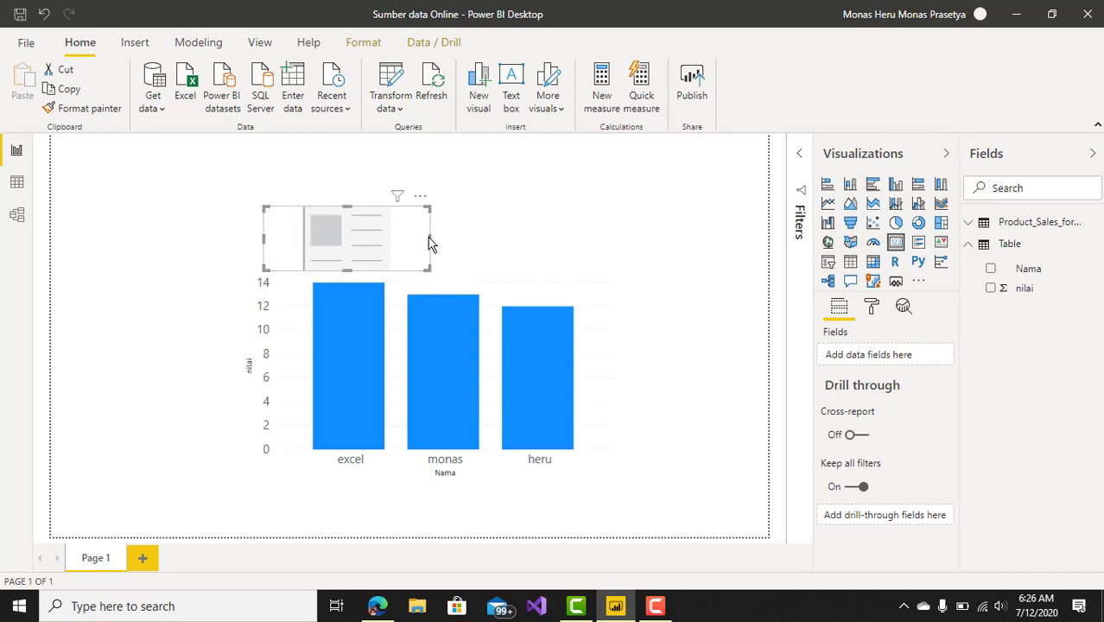
drag(431, 238, 620, 261)
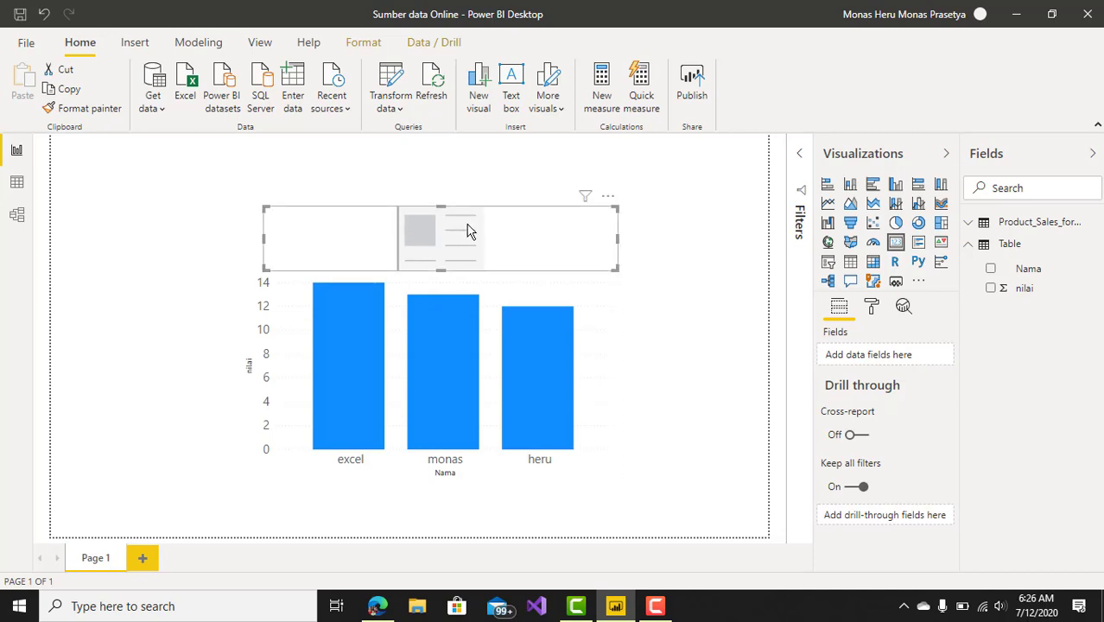
drag(468, 234, 456, 227)
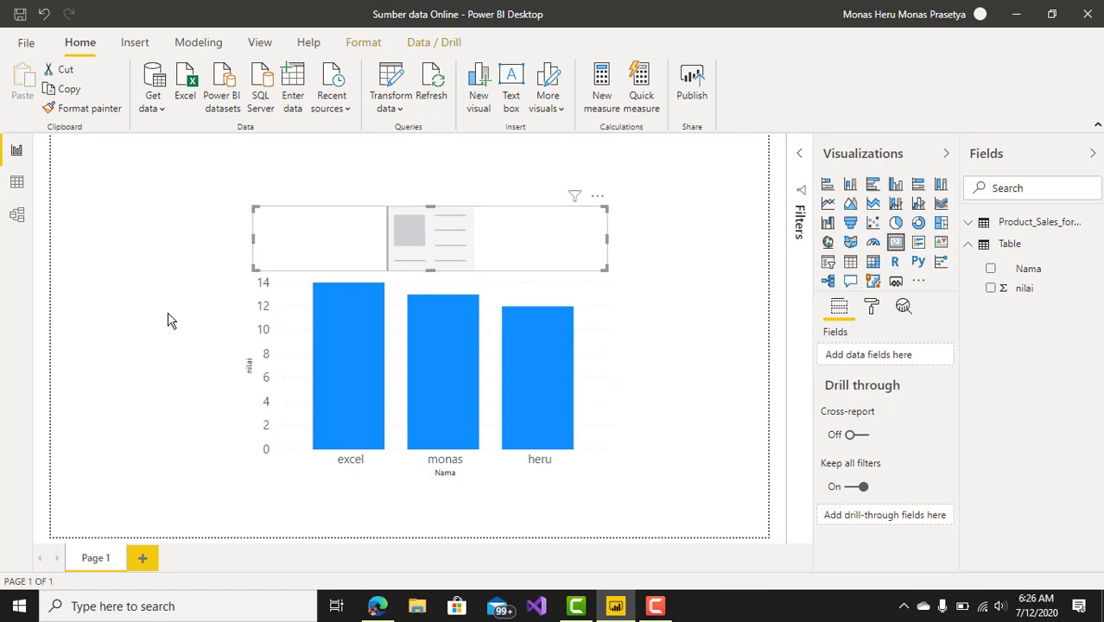
click(700, 376)
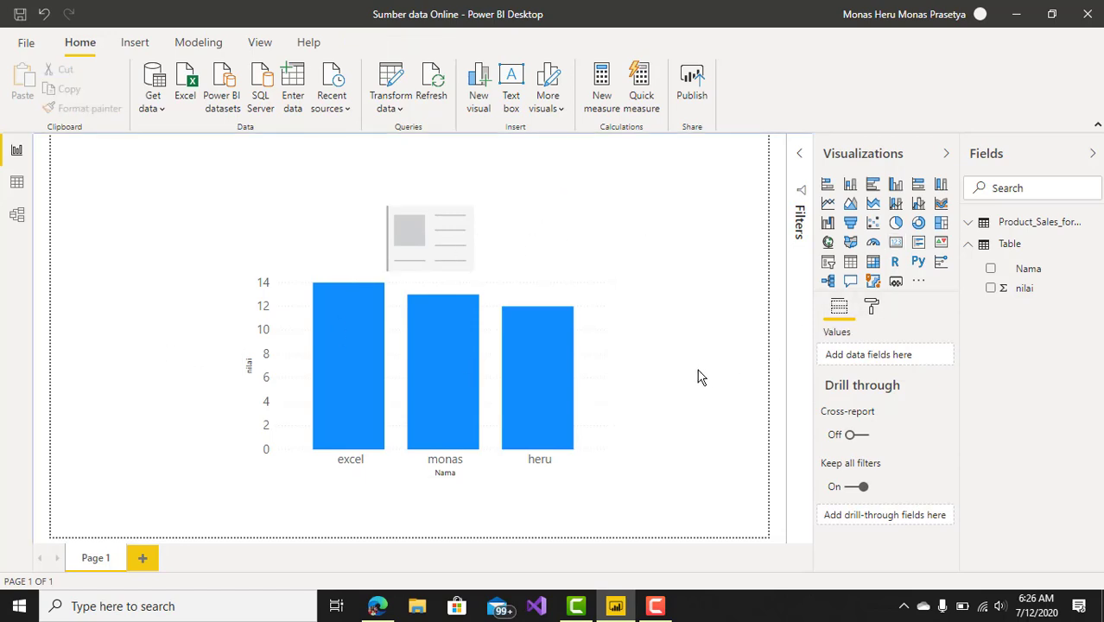
Add a slicer on the Nama field and narrow it to fit its values
click(827, 262)
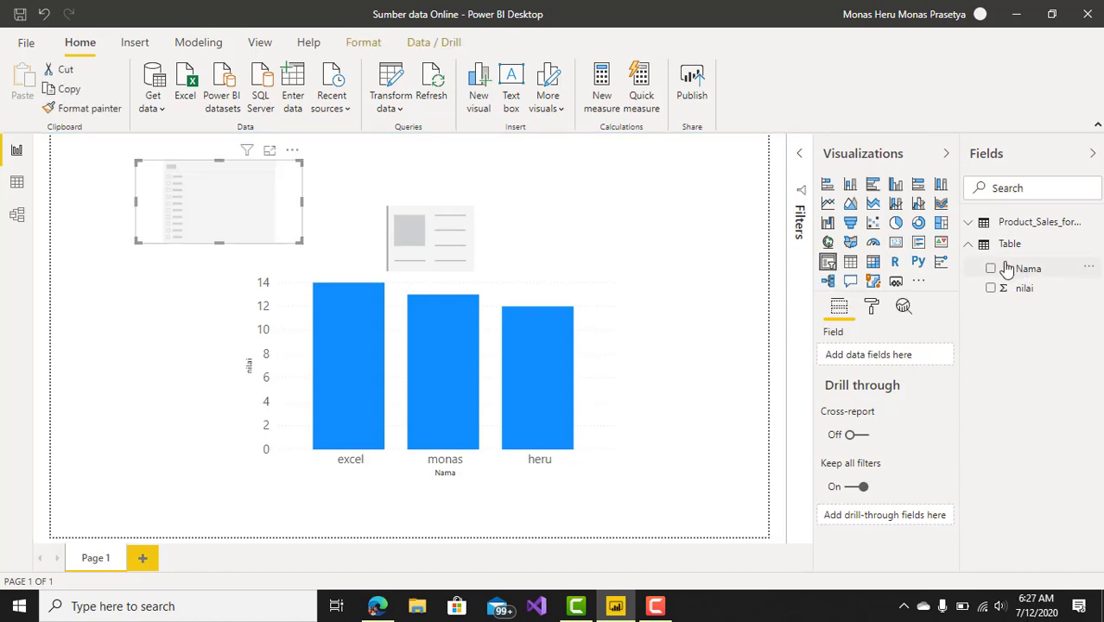
drag(1007, 270, 248, 209)
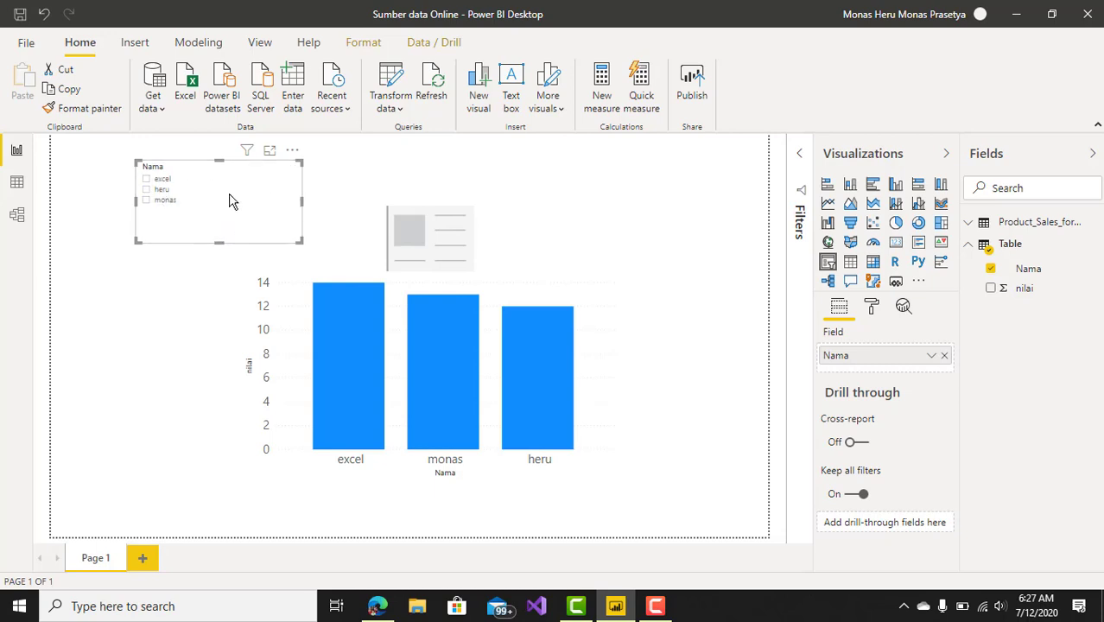
drag(301, 201, 196, 198)
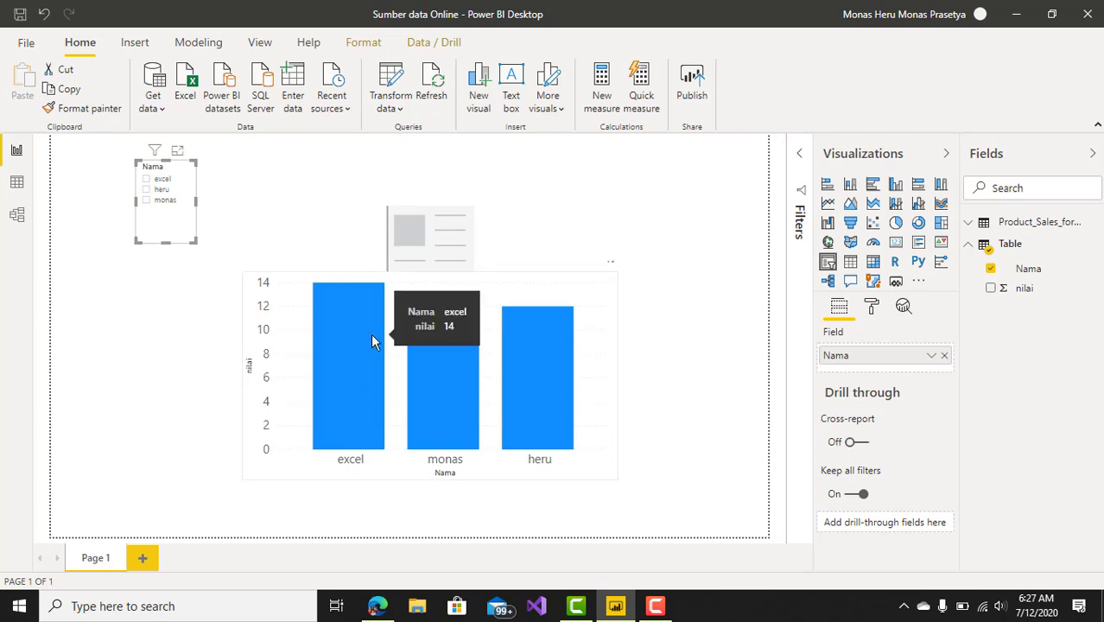
Set the Nama slicer's item text size to 16 pt and refit it beside the column chart
click(872, 309)
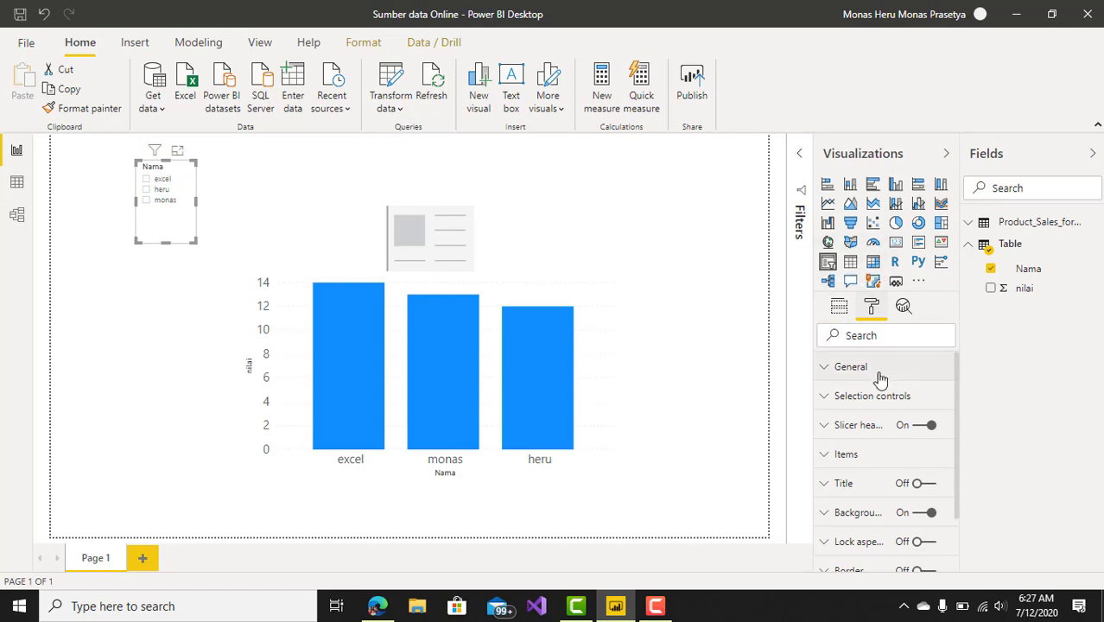
click(827, 455)
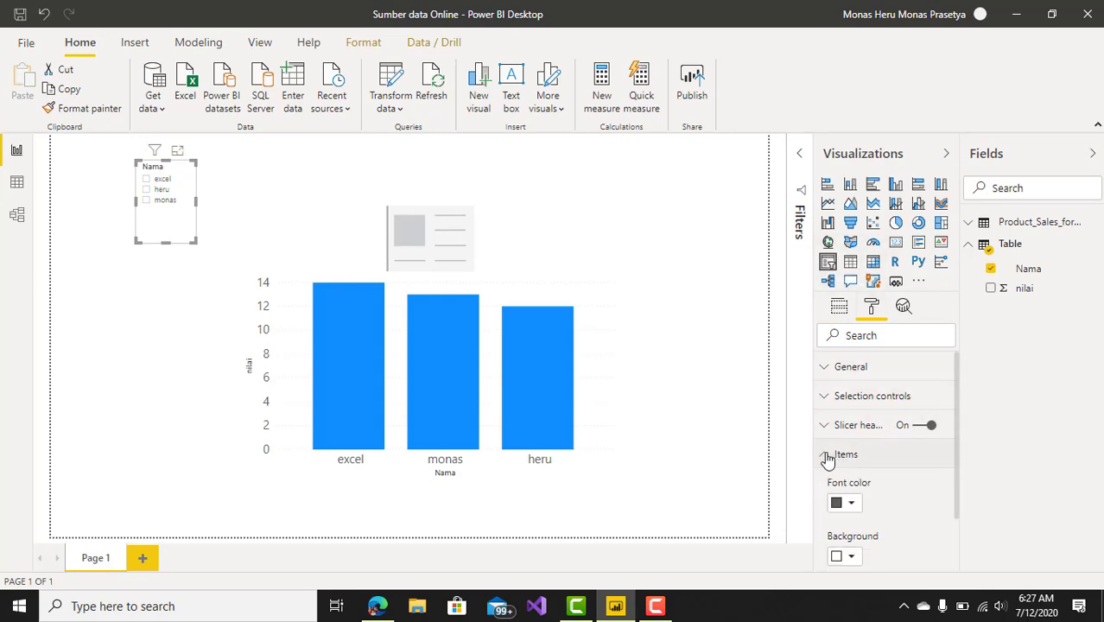
drag(954, 424, 951, 489)
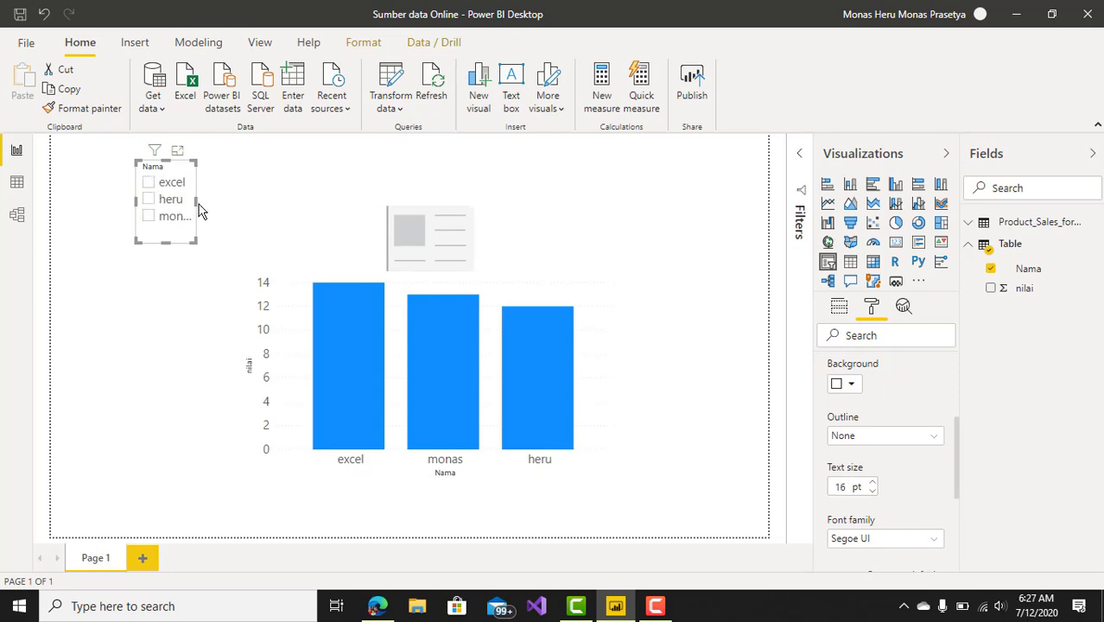
drag(196, 199, 211, 199)
drag(181, 249, 183, 377)
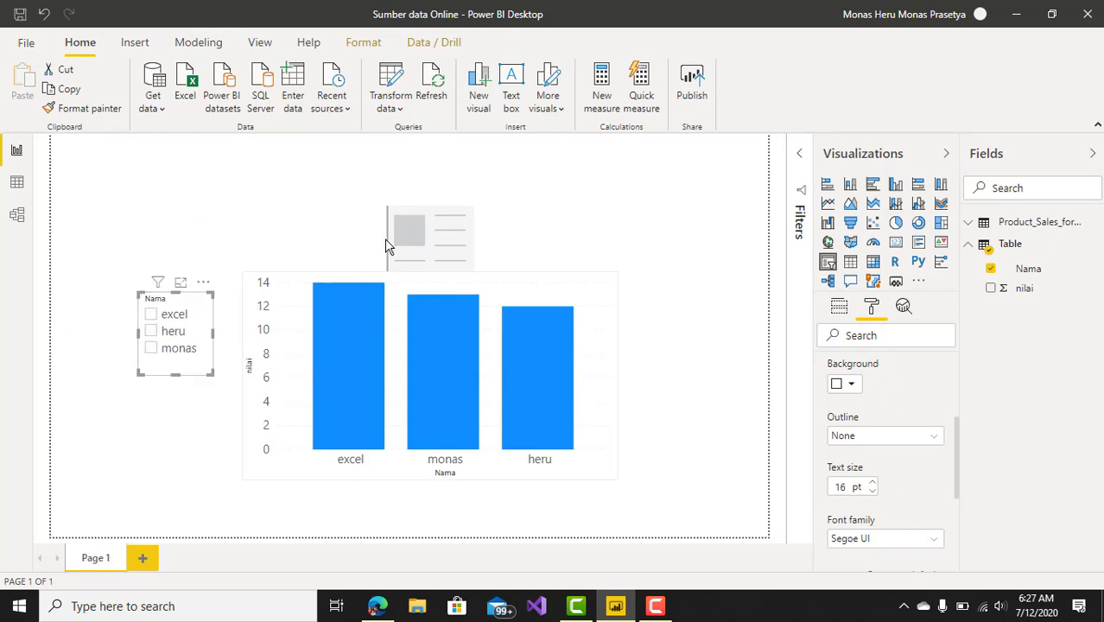
Delete the empty card above the column chart
click(415, 240)
key(Delete)
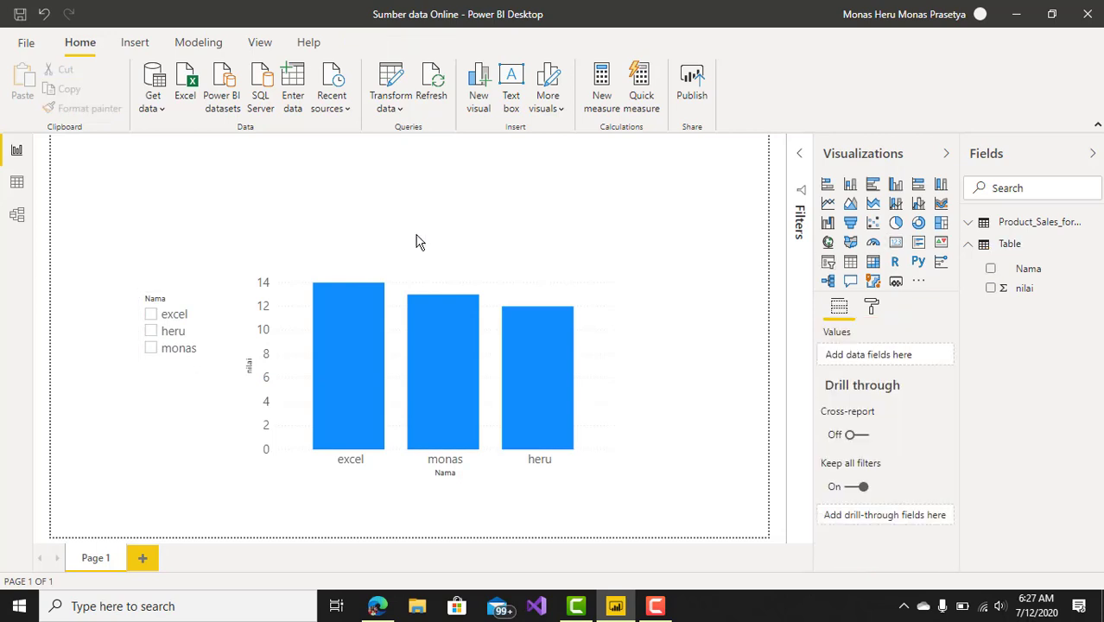
Filter the column chart by each Nama value in turn with the slicer, leaving the last value selected
click(152, 316)
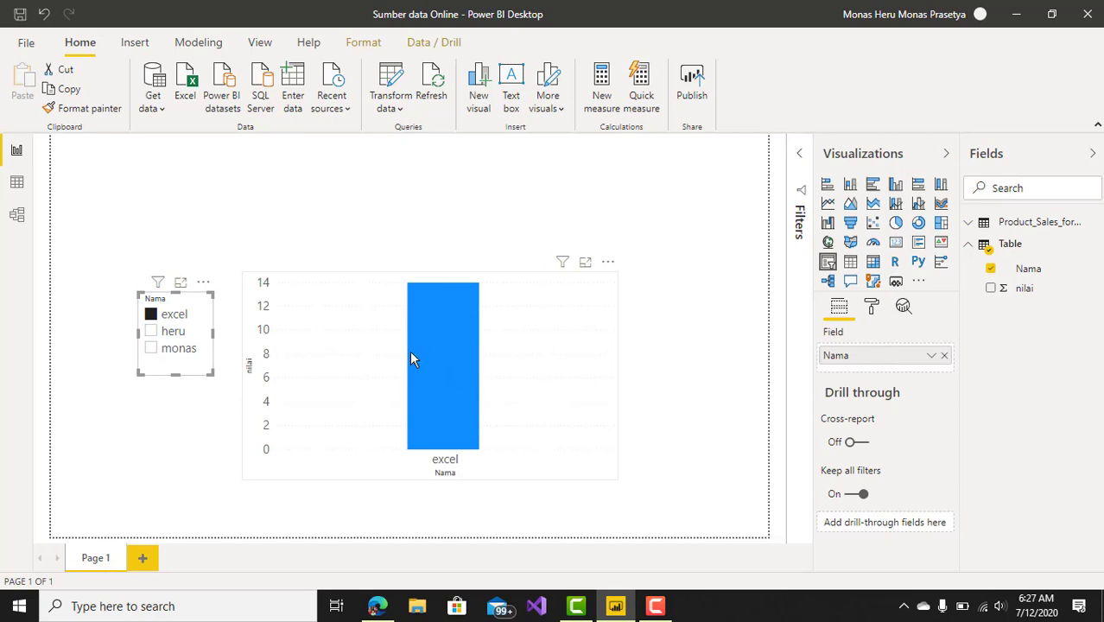
click(151, 333)
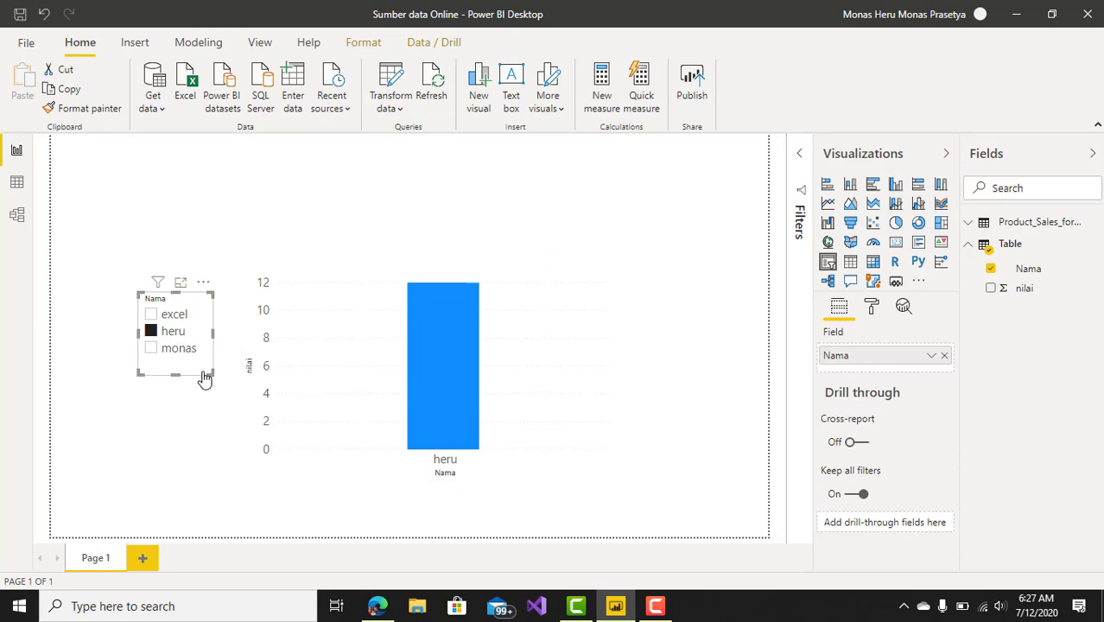
click(151, 348)
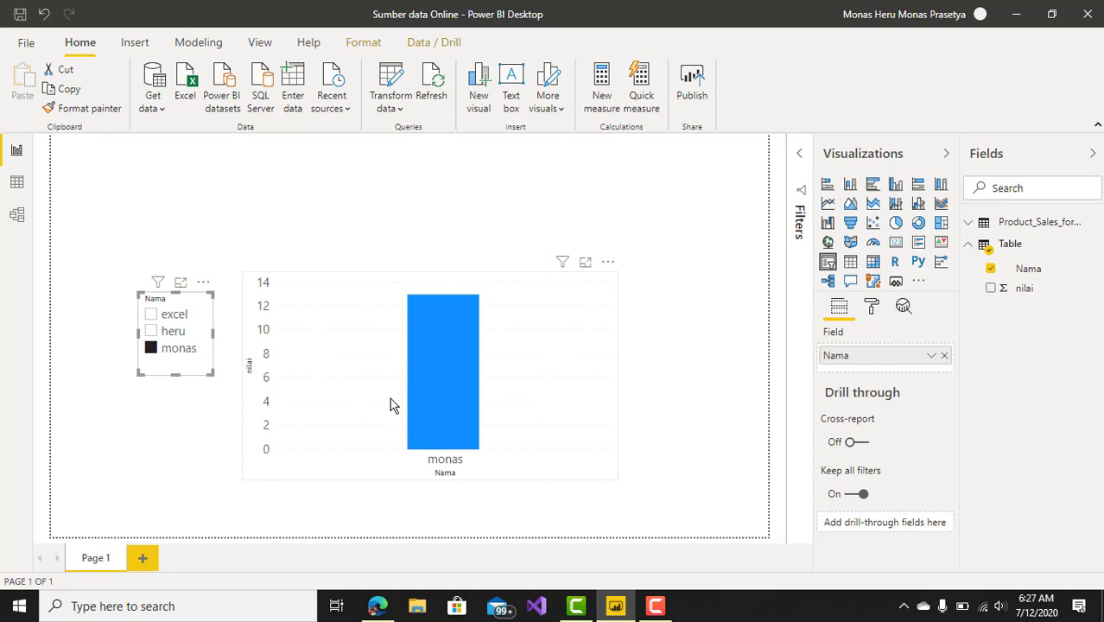
mouse_move(421, 302)
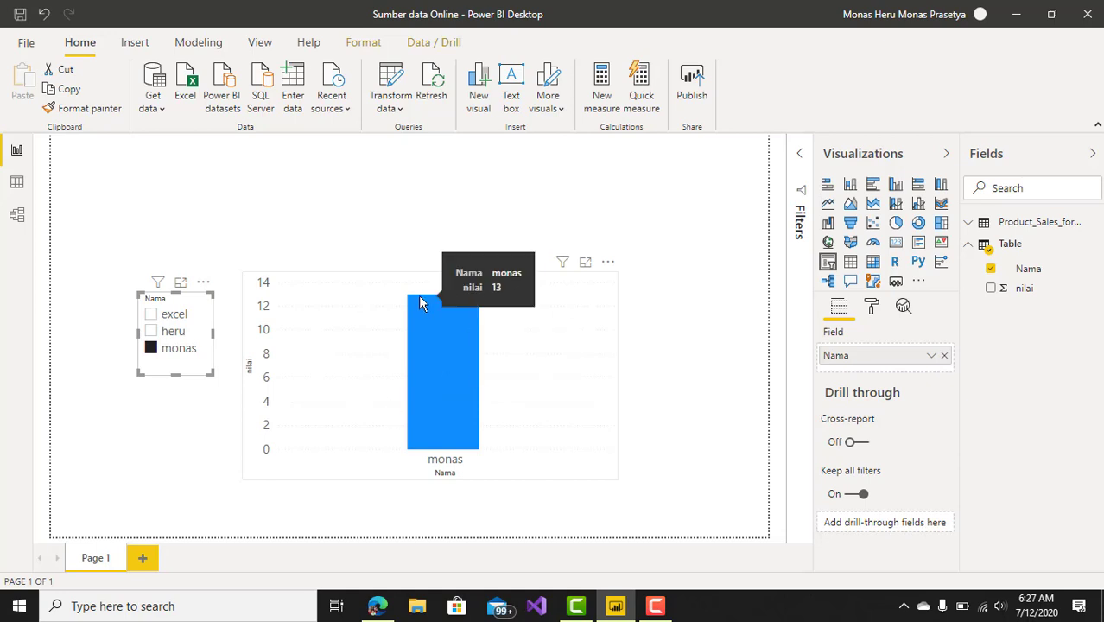
Add a new card visual directly above the column chart, stretched to about the chart's width
click(408, 242)
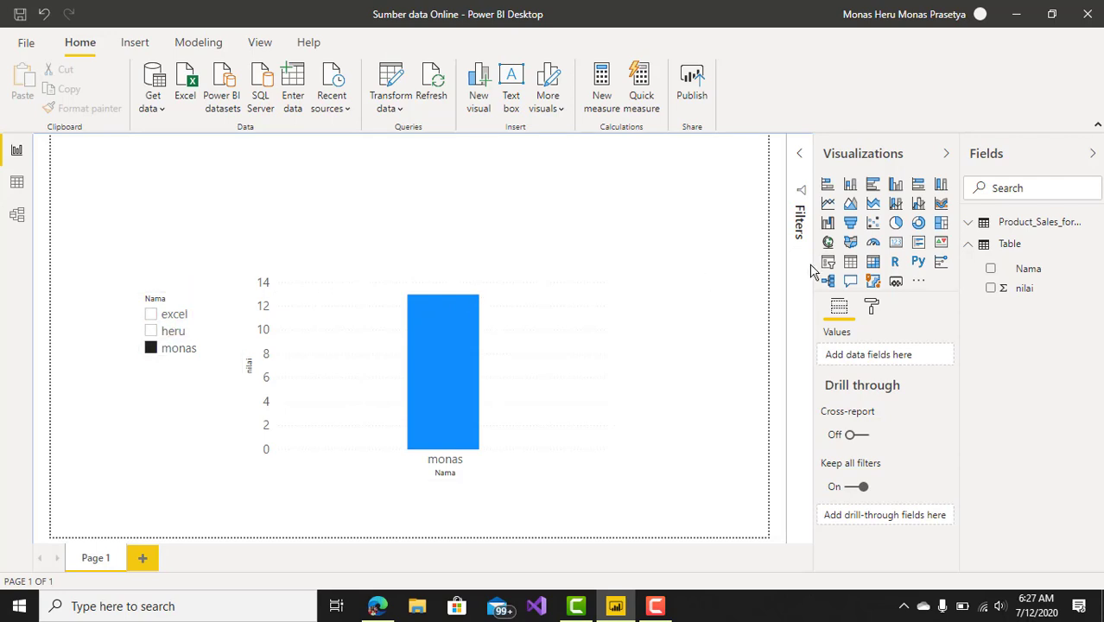
click(897, 243)
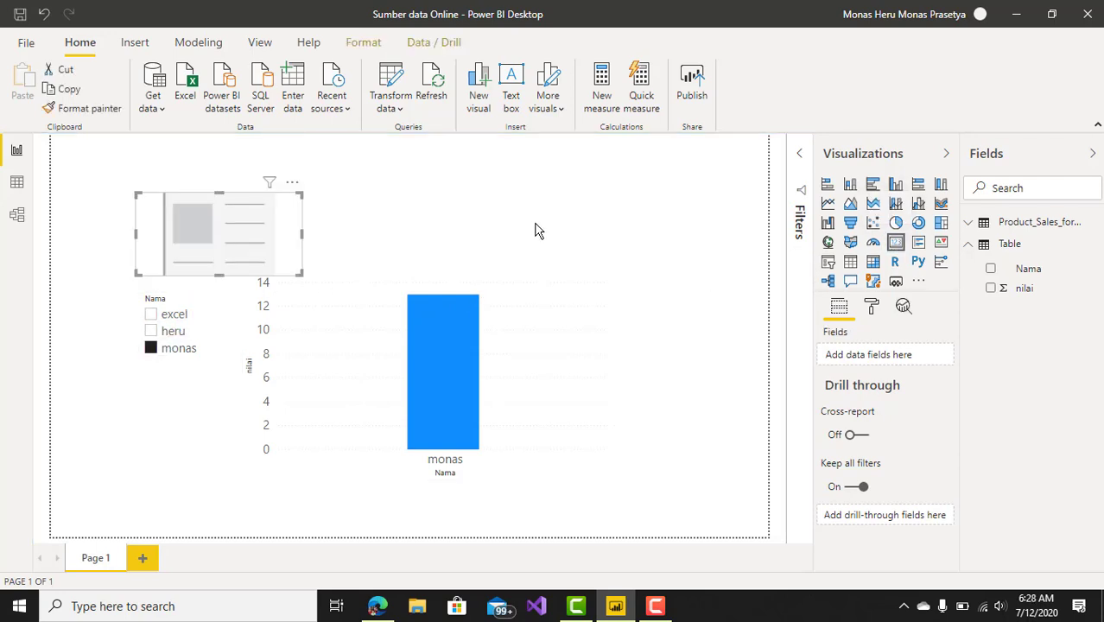
drag(297, 229, 627, 259)
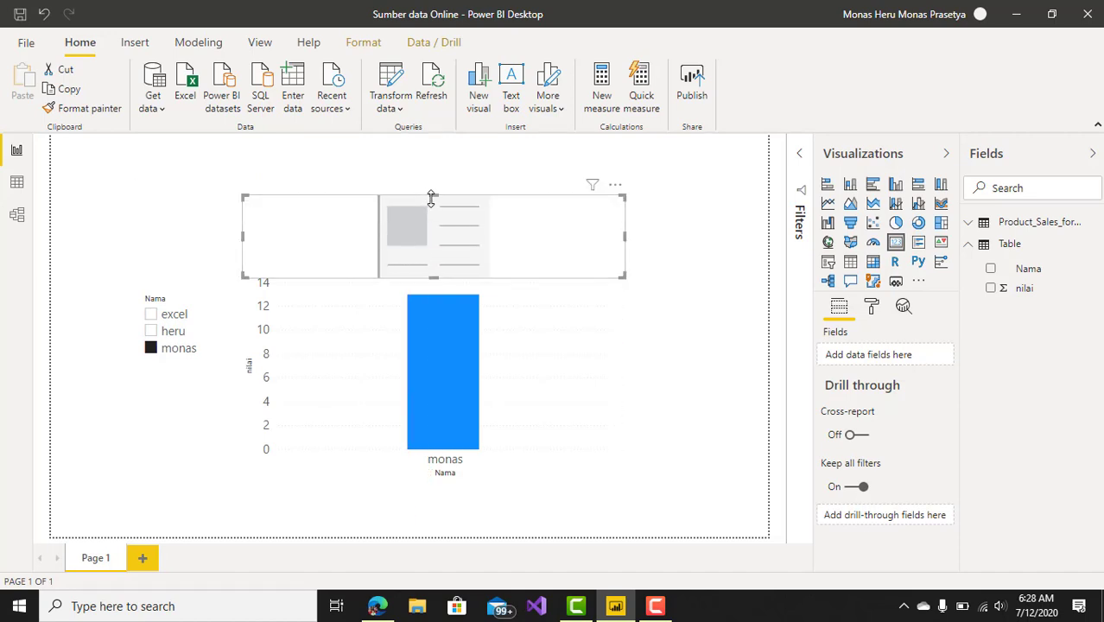
mouse_move(402, 238)
mouse_down()
mouse_move(411, 239)
mouse_move(402, 240)
mouse_up()
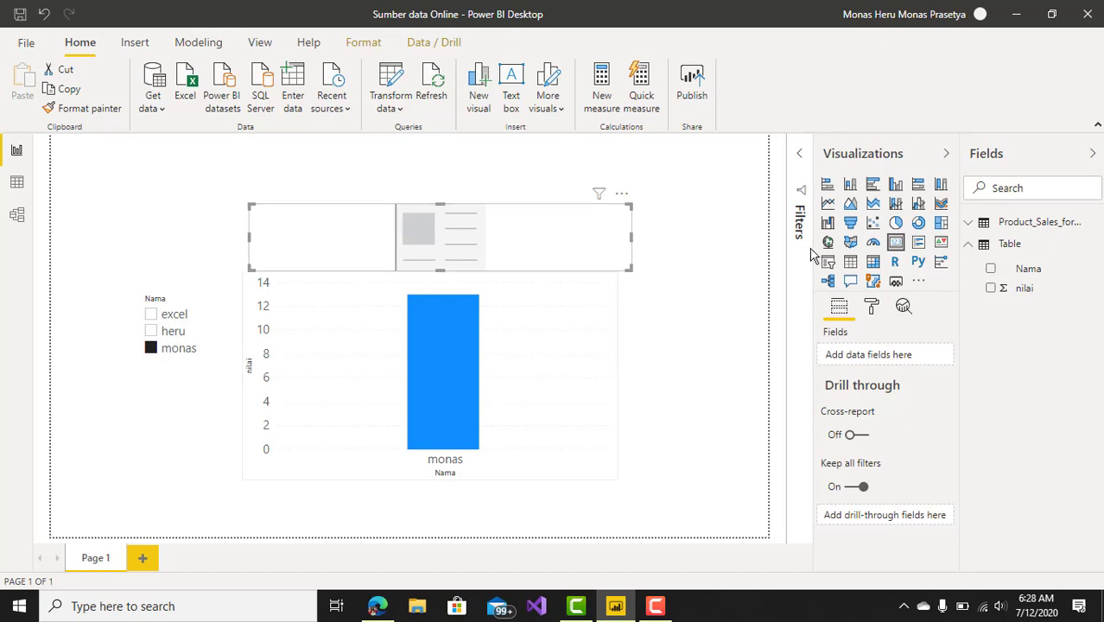
Create a new measure named SelectedValue in the table named Table
click(999, 249)
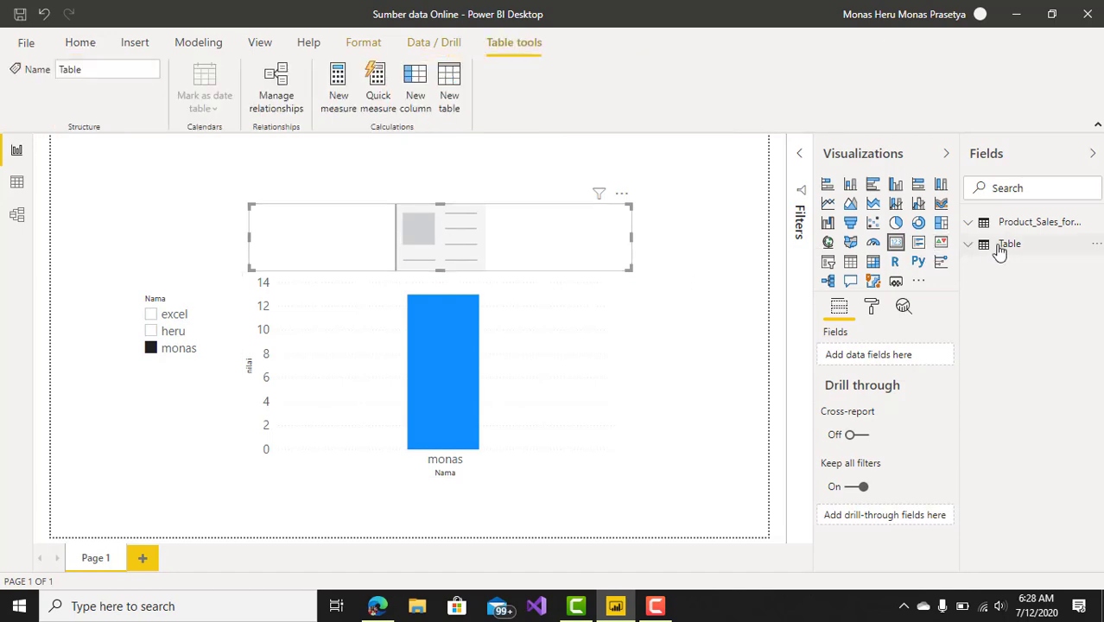
right_click(999, 251)
key(Escape)
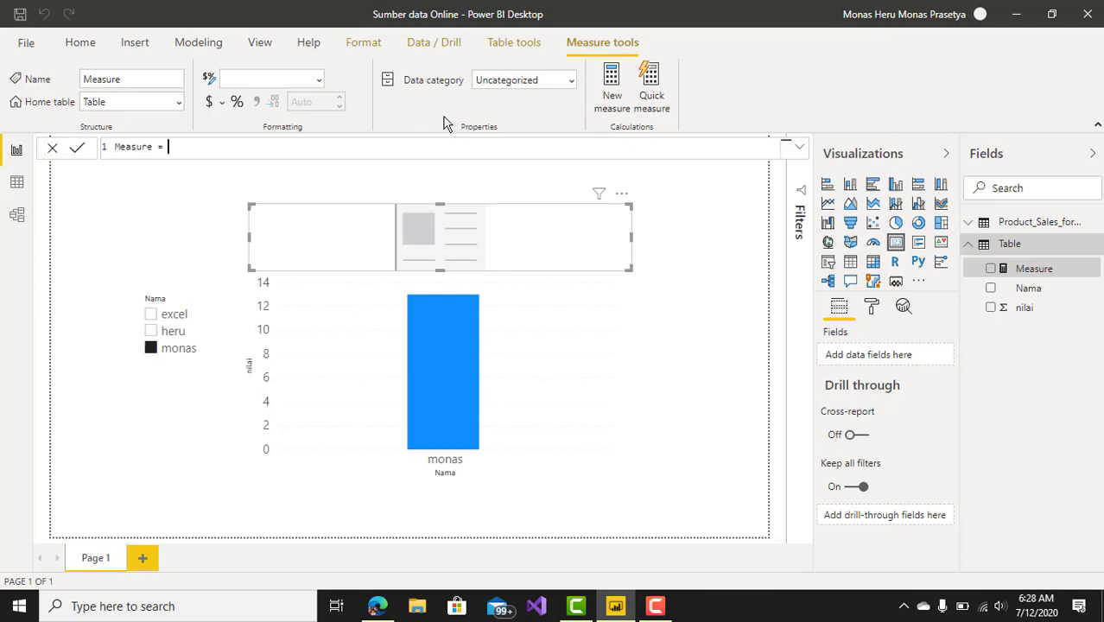
key(ctrl+a)
key(BackSpace)
text(Sel)
Define the SelectedValue measure as SELECTEDVALUE('Table'[Nama]) and commit the formula
text(sele)
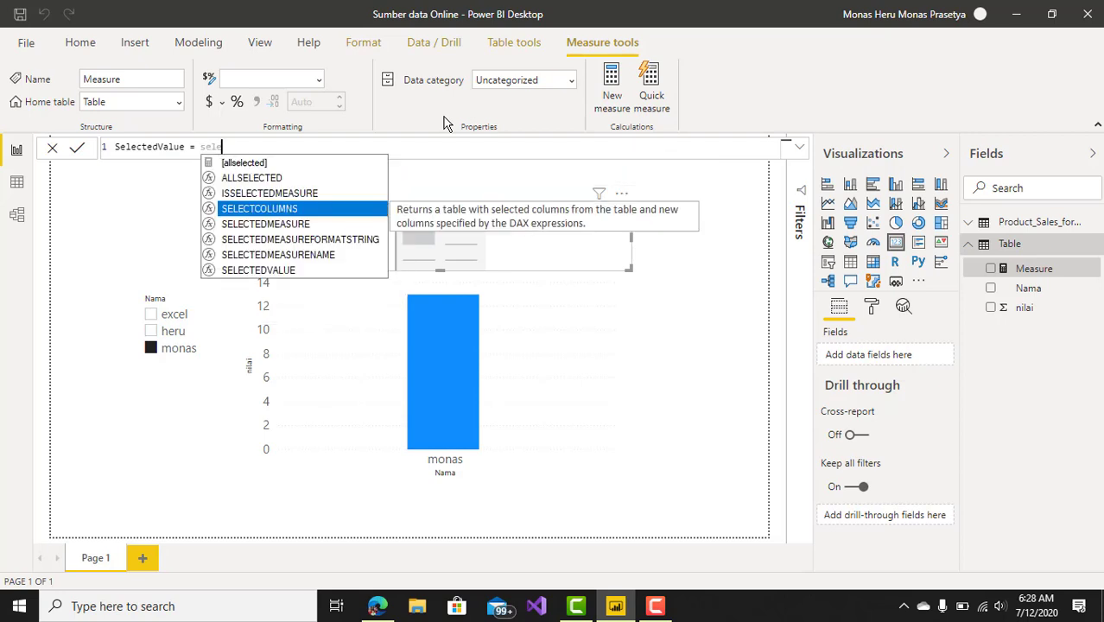
key(Down)
key(Down)
key(Down)
key(Down)
key(Tab)
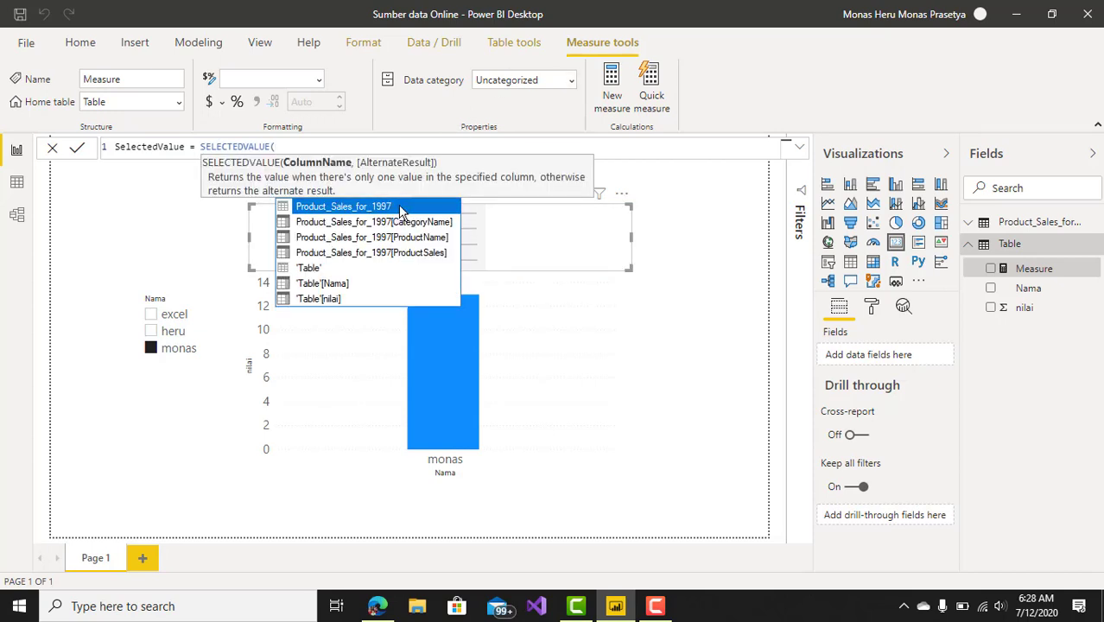
click(313, 290)
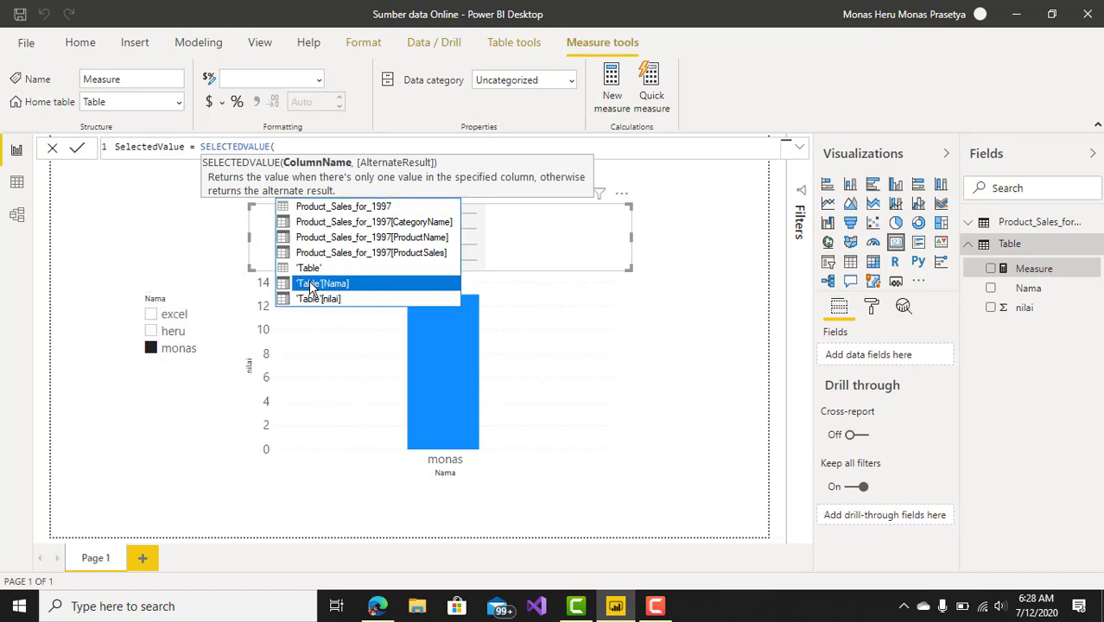
click(313, 290)
text())
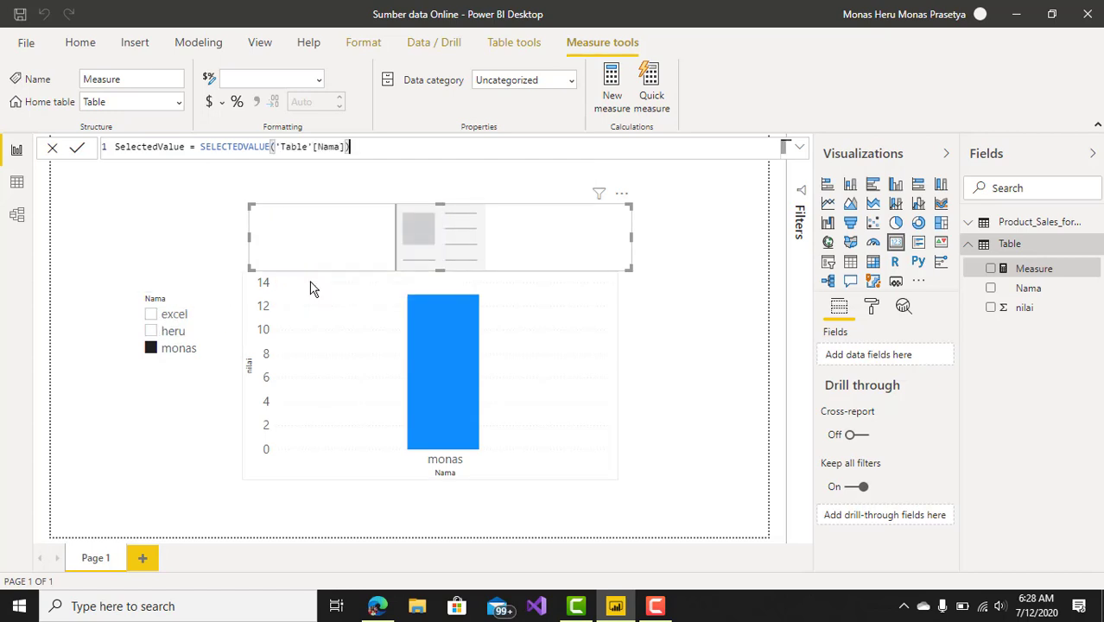
key(Return)
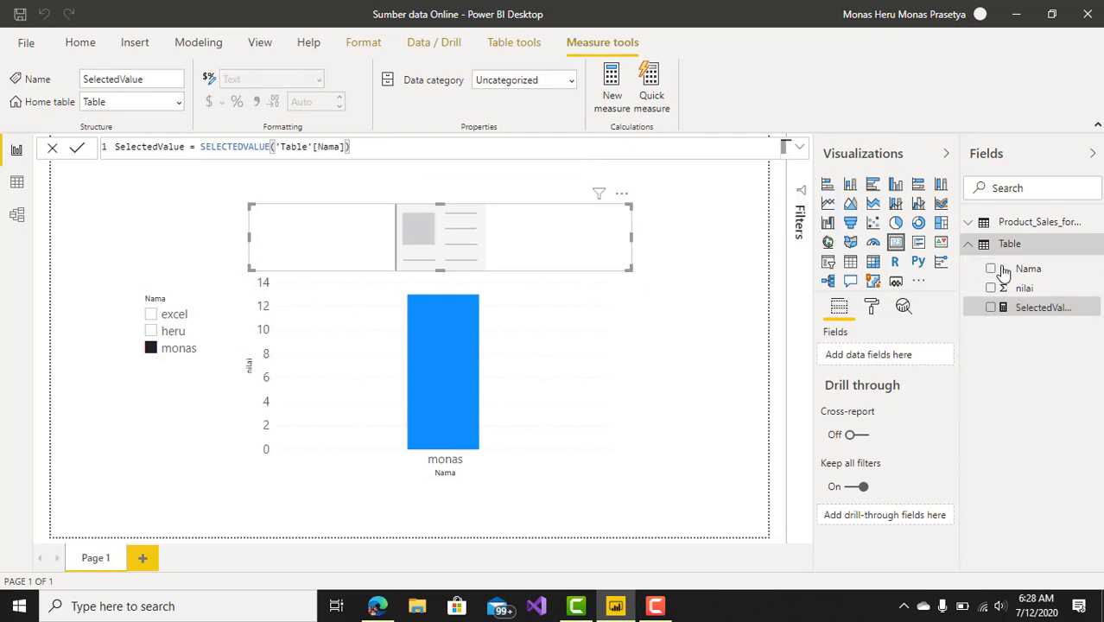
Show the SelectedValue measure in the card above the column chart and turn off the card's category label
drag(1035, 307, 497, 255)
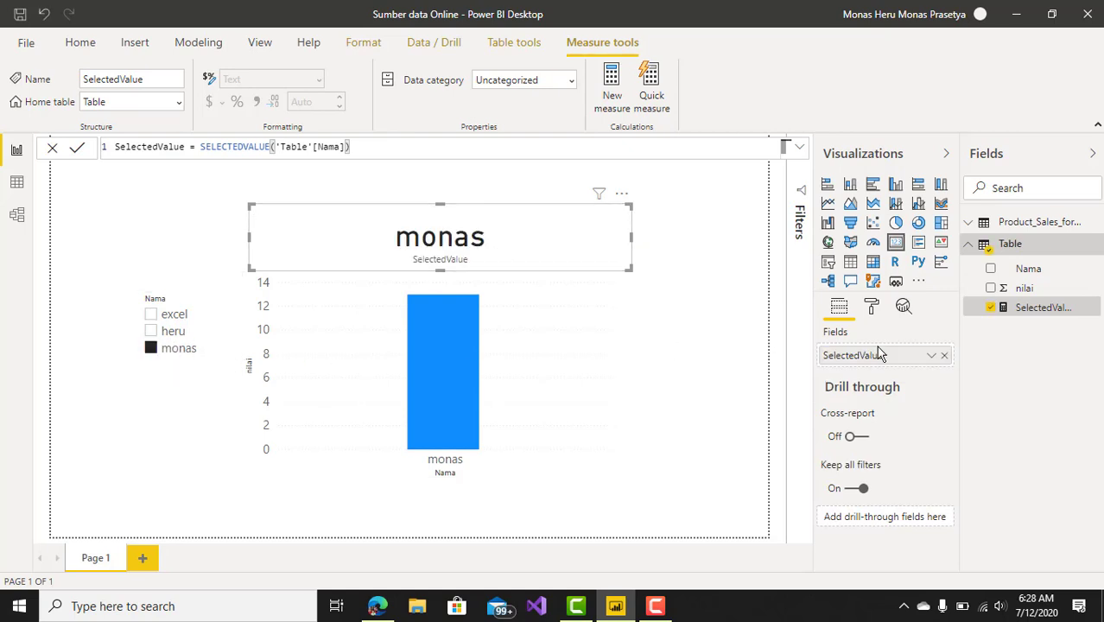
click(871, 308)
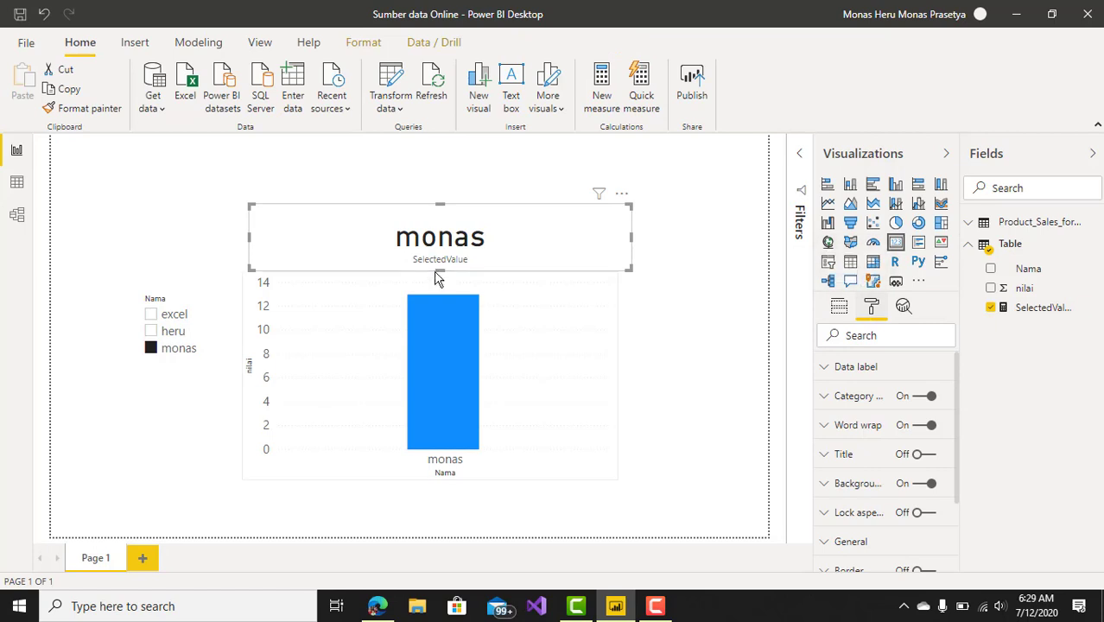
click(916, 400)
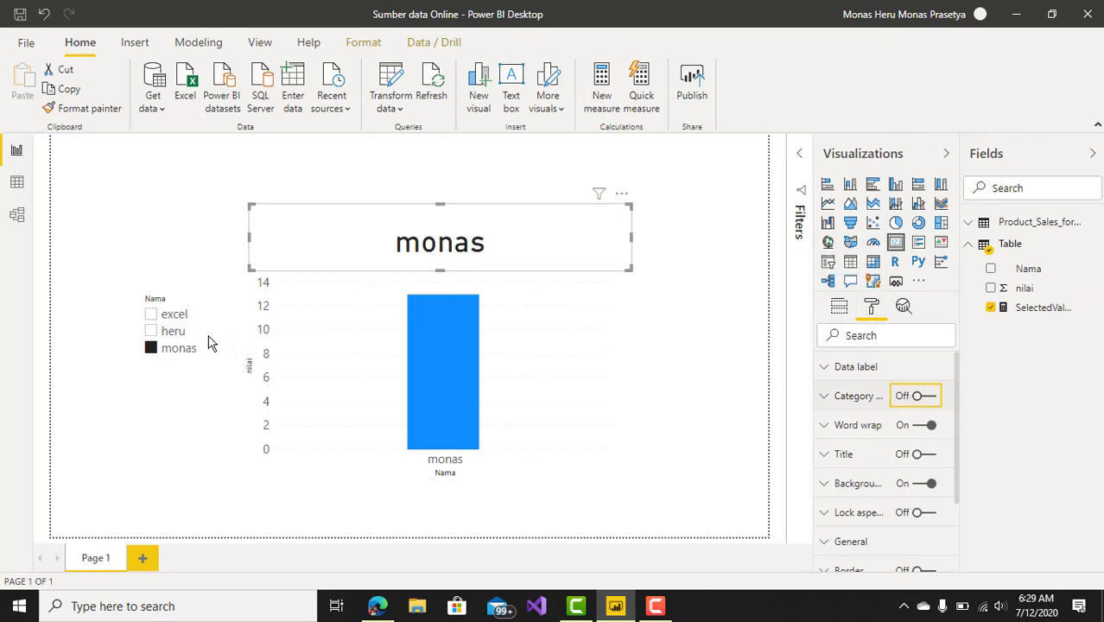
Test the card by filtering to excel in the Nama slicer and adding the second Nama value to the selection
click(152, 316)
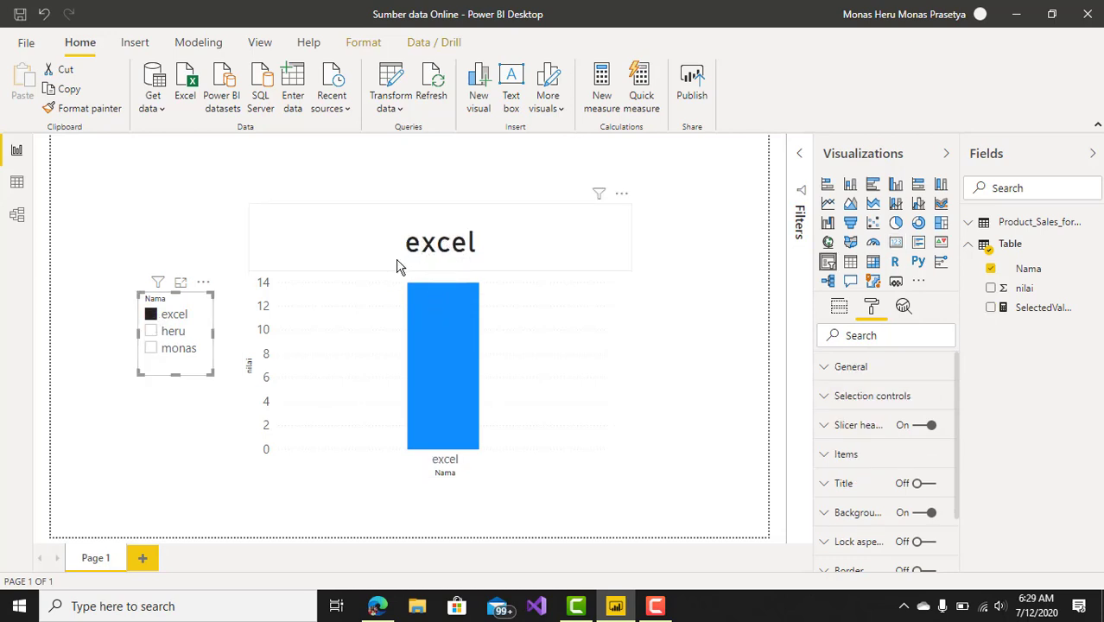
click(152, 332)
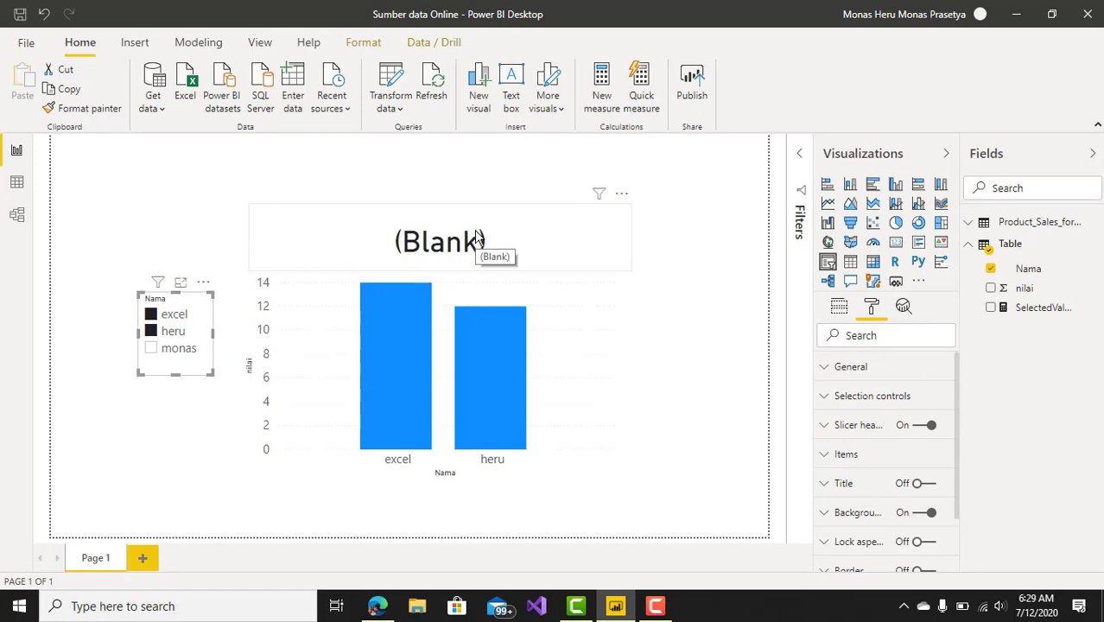
Delete the card above the column chart and the SelectedValue measure from the table named Table
click(593, 248)
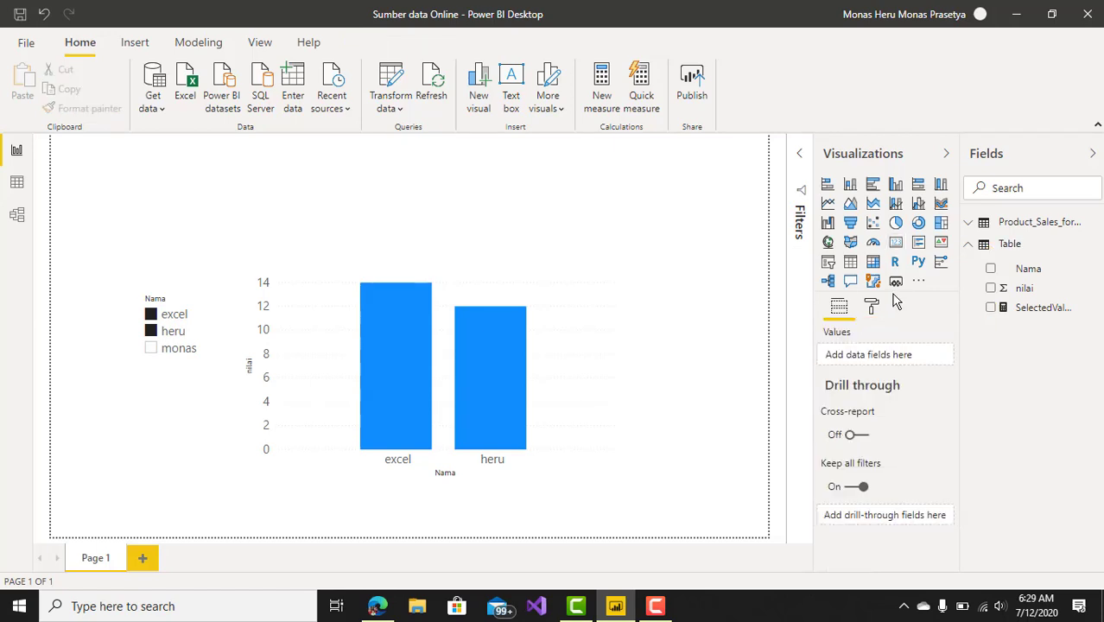
click(1036, 318)
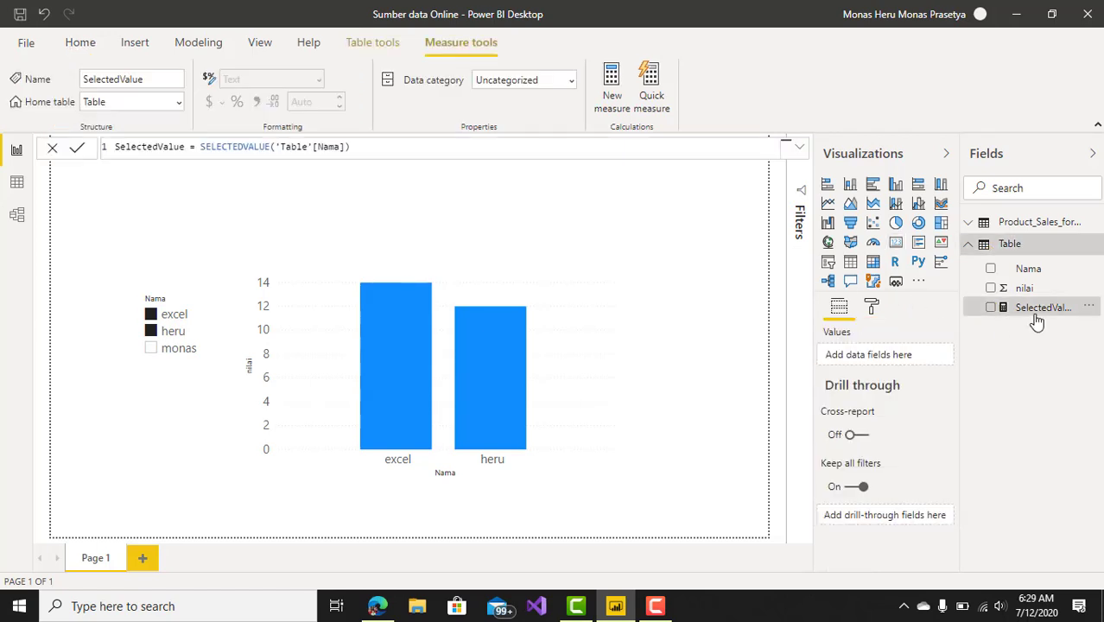
right_click(1037, 318)
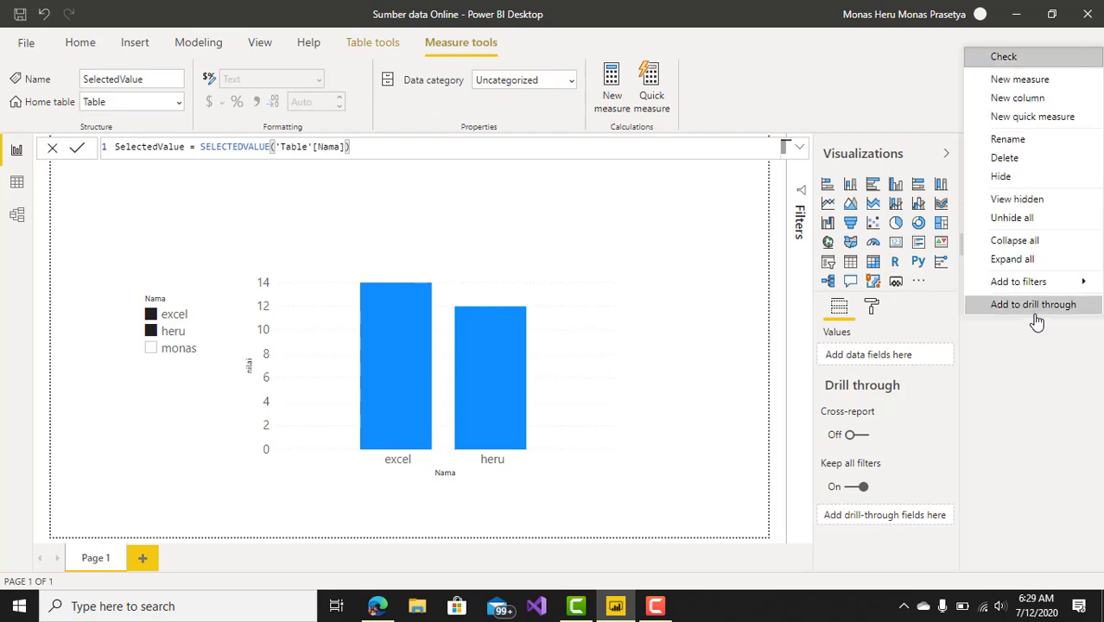
click(1029, 158)
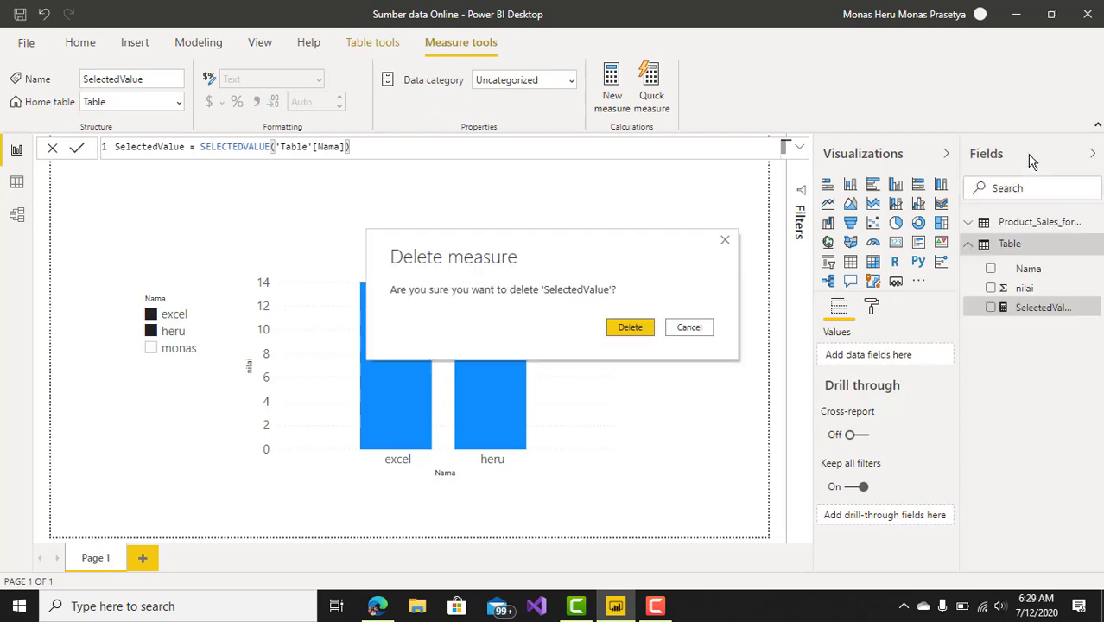
click(637, 325)
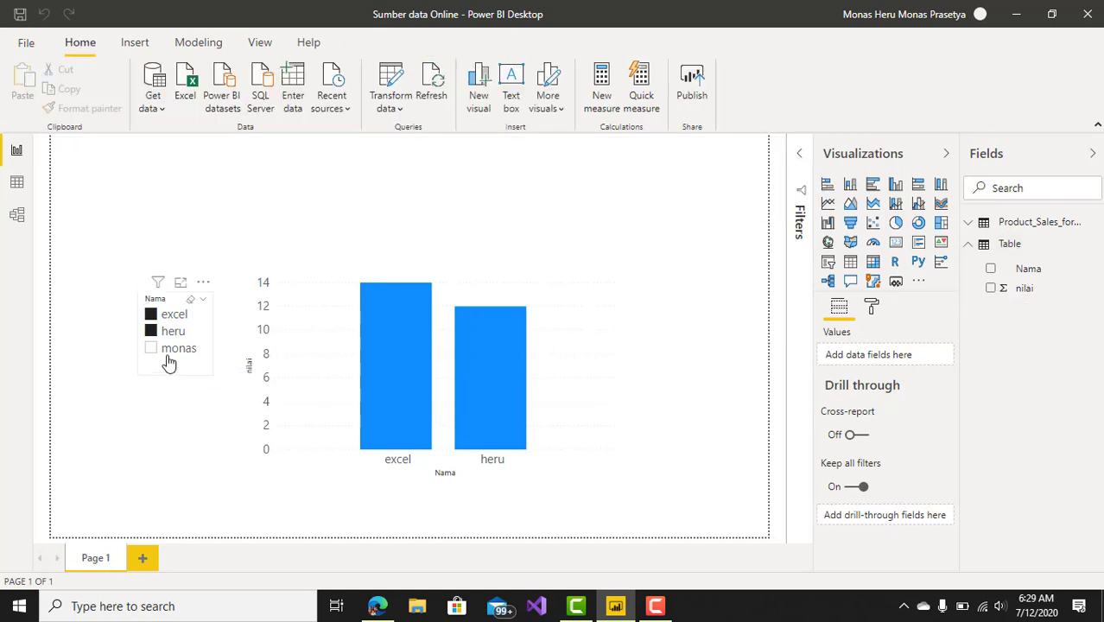
Clear all selections in the Nama slicer
click(190, 300)
click(190, 456)
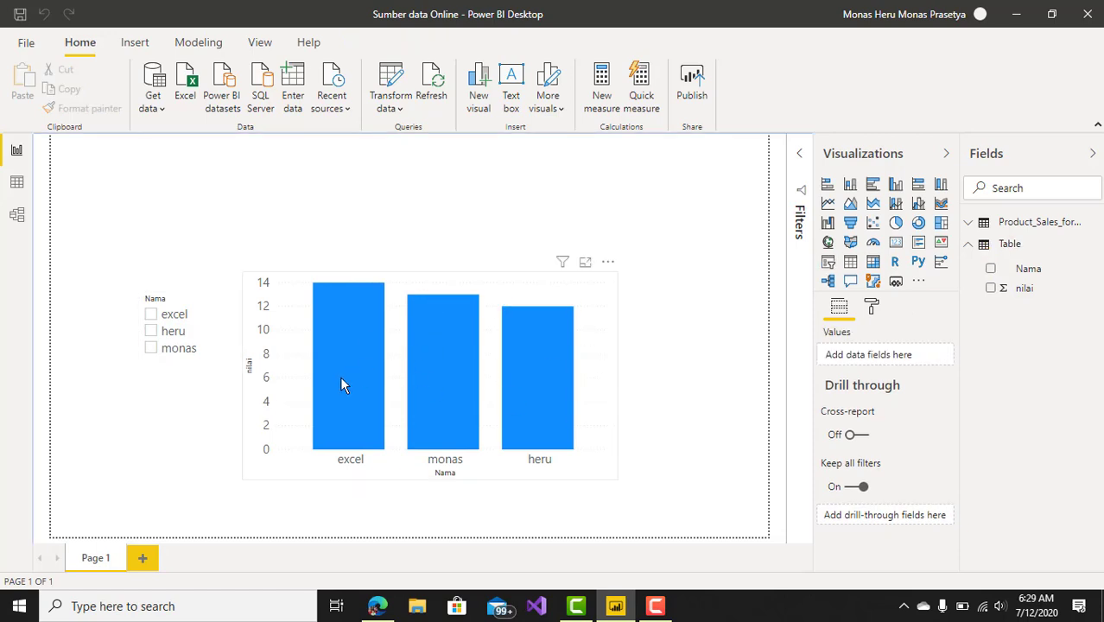
Create a new measure in the table named Table and enter Allselected as its name in the formula
right_click(1012, 248)
key(Escape)
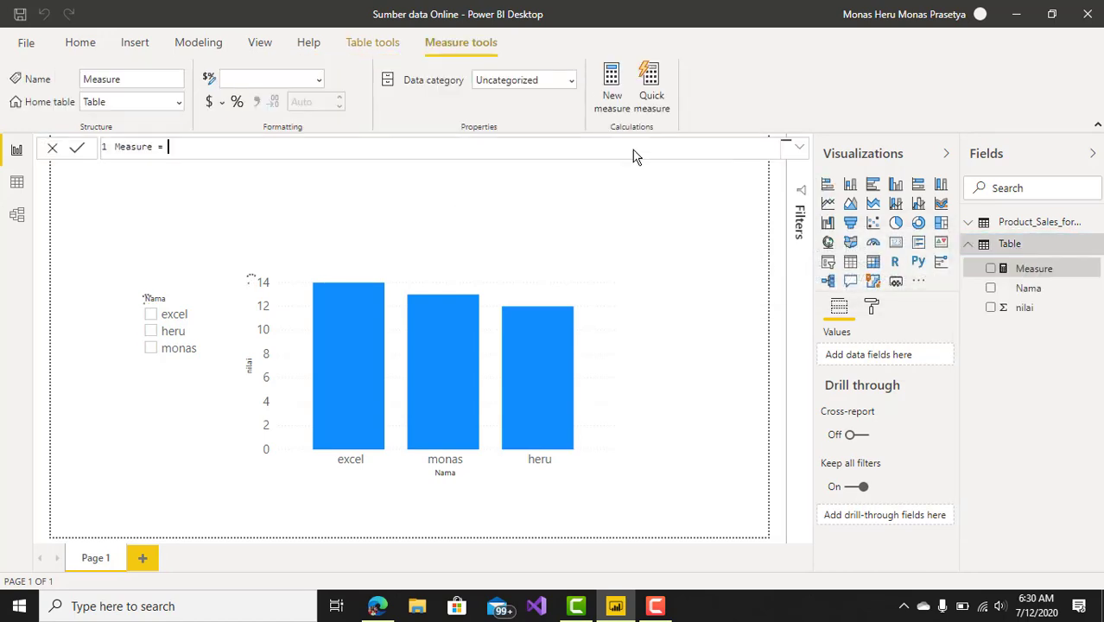
click(317, 151)
key(BackSpace)
key(BackSpace)
key(BackSpace)
key(BackSpace)
key(BackSpace)
key(BackSpace)
key(BackSpace)
key(BackSpace)
key(BackSpace)
text(Allselect)
key(BackSpace)
key(BackSpace)
text(ted=all)
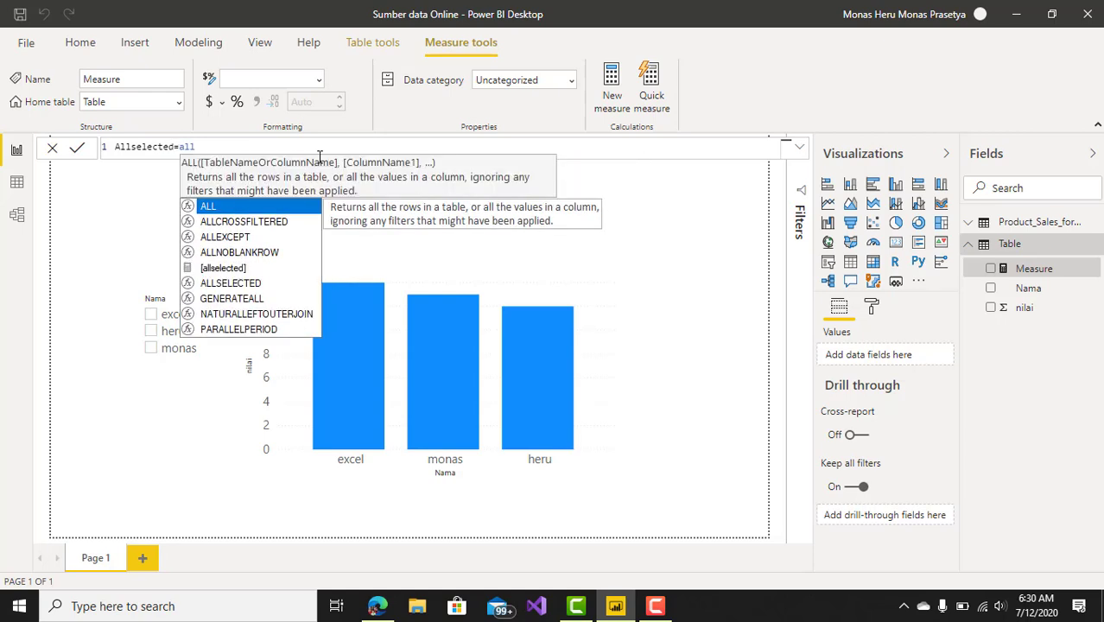
Complete the measure's formula as ALLSELECTED('Table'[Nama]) and try to commit it under the name Allselected
key(Down)
key(Down)
key(Down)
key(Down)
key(Down)
key(Tab)
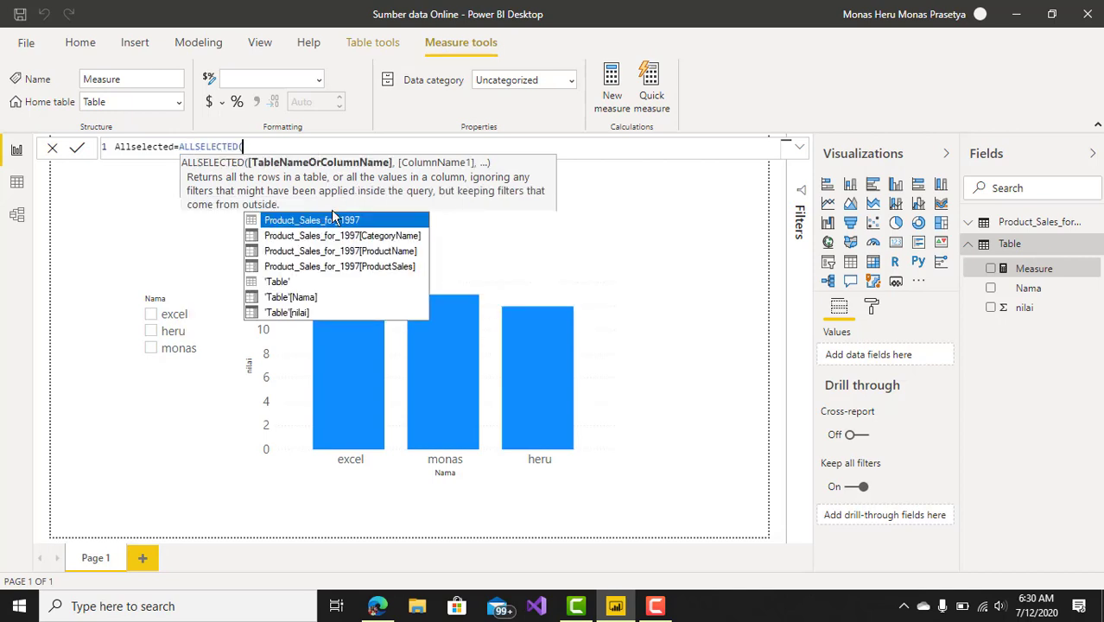
double_click(288, 296)
text())
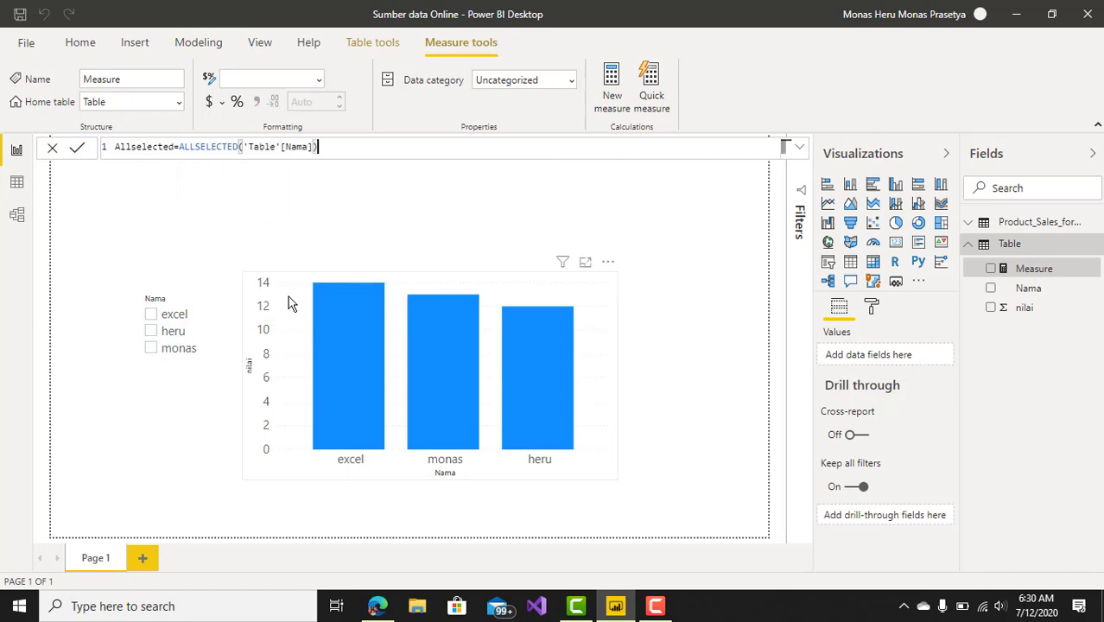
key(Return)
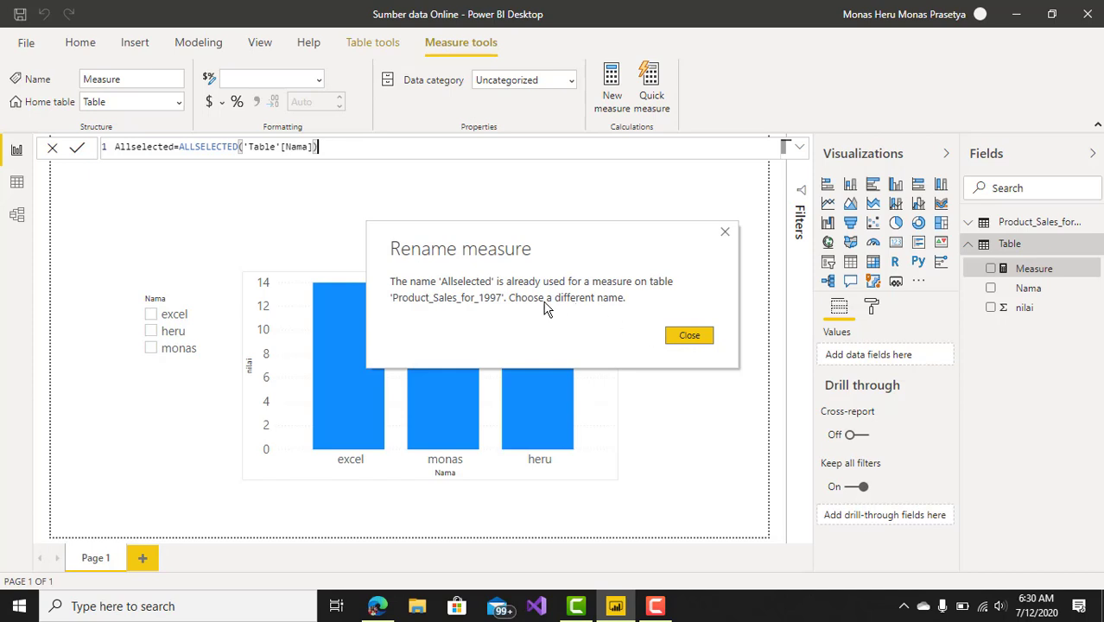
click(691, 338)
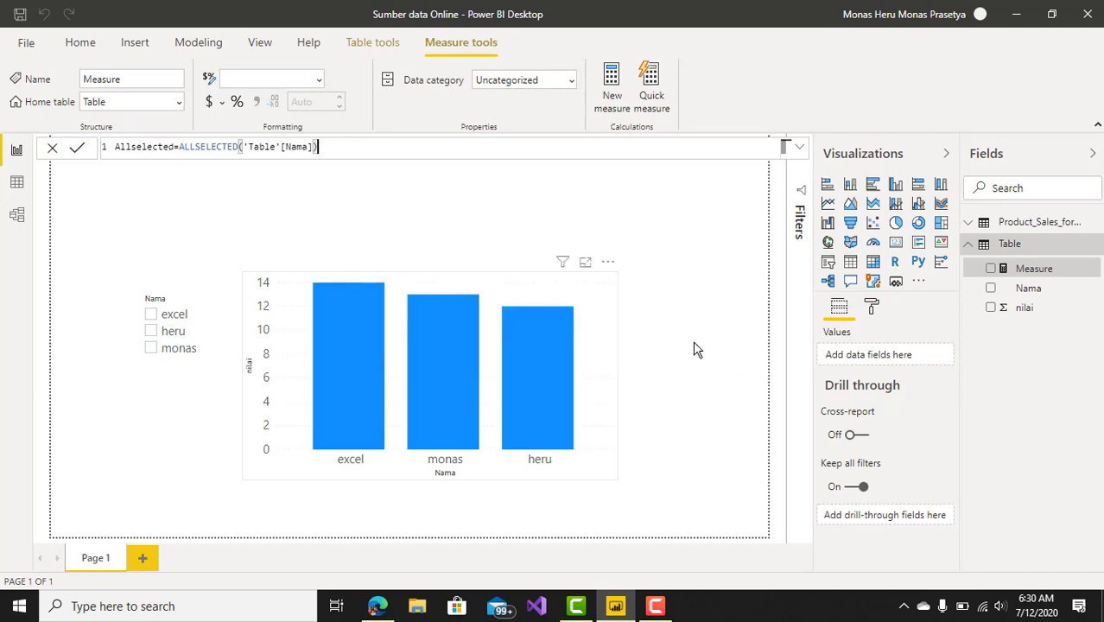
Change the measure's name to belajar Allselected in the formula and commit the measure
double_click(172, 146)
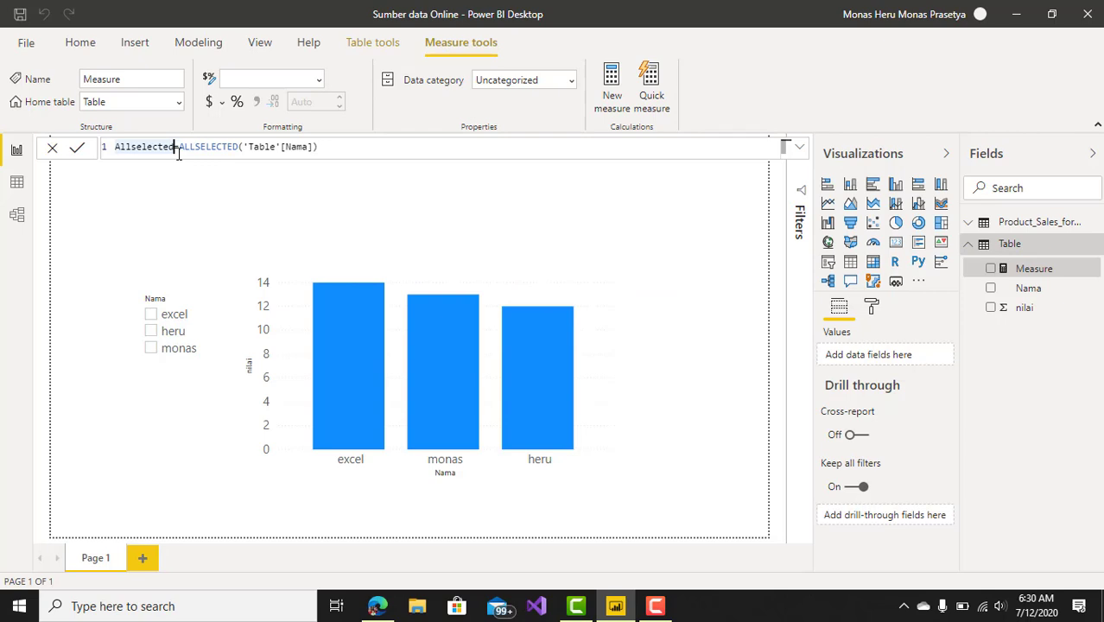
key(Left)
key(Left)
key(Left)
key(Left)
key(Left)
key(Left)
key(Left)
key(Left)
key(Left)
key(Left)
key(Left)
text(belajar)
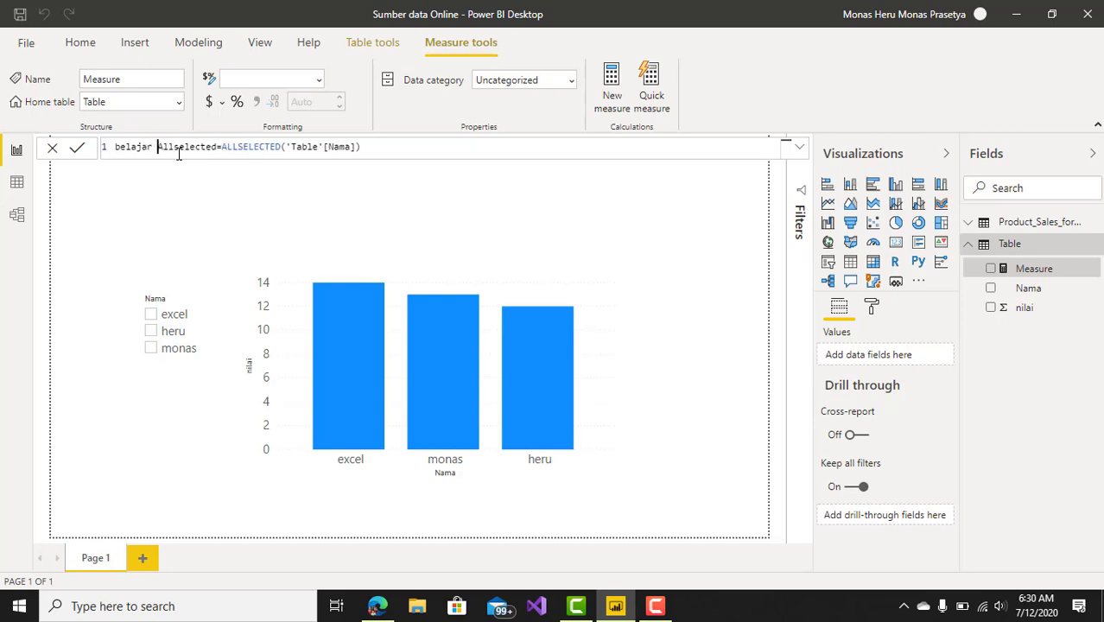
click(399, 154)
key(Return)
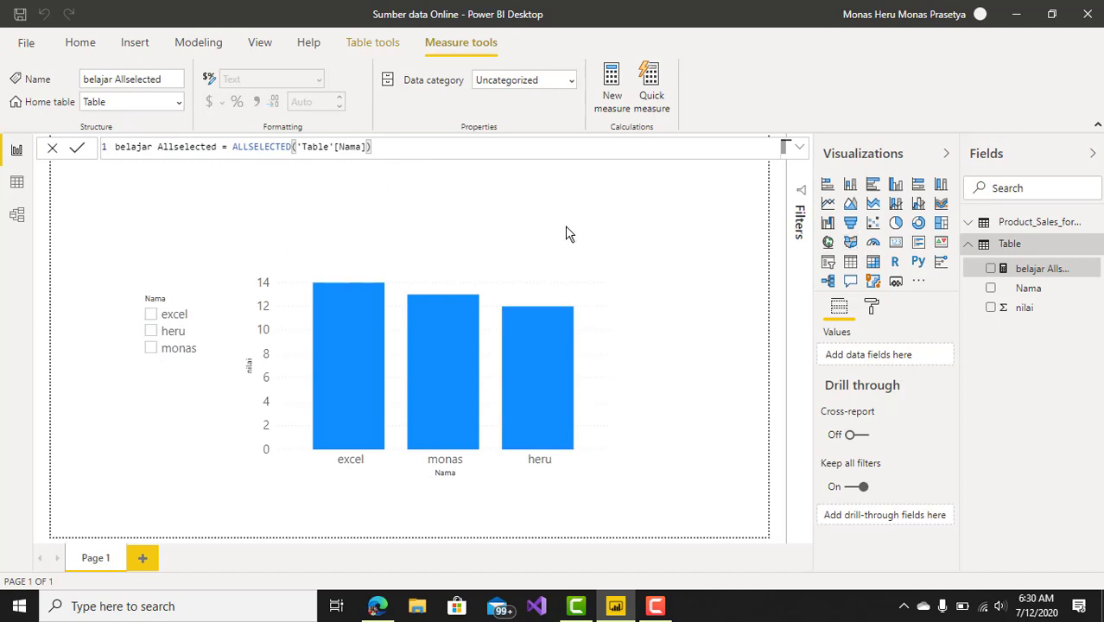
Add a card showing the belajar Allselected measure directly above the column chart, stretched to about the chart's width
click(739, 243)
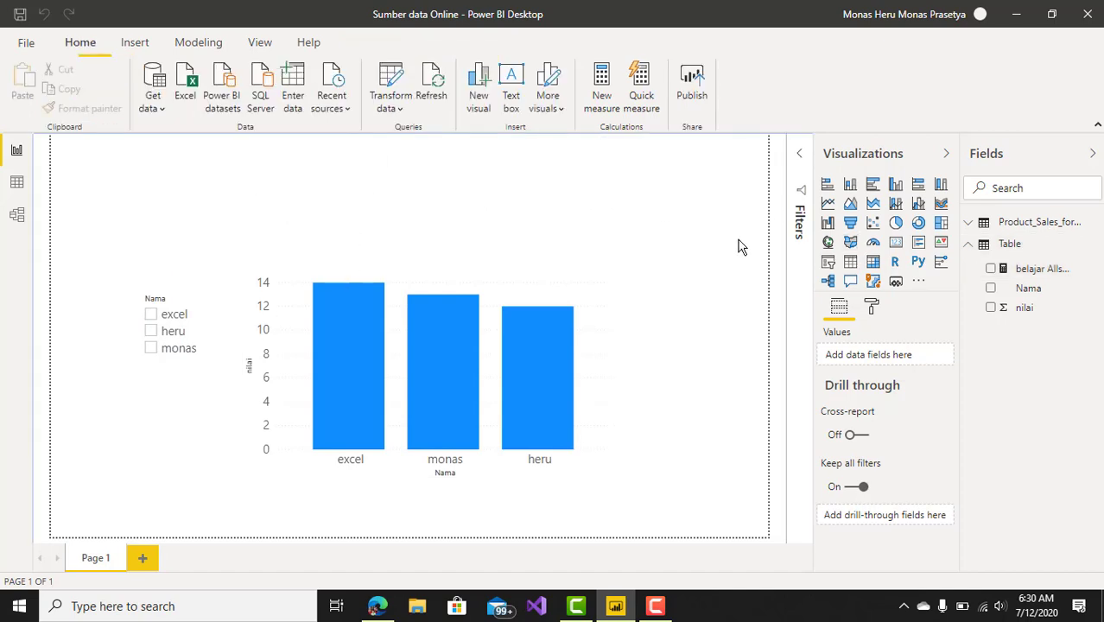
click(895, 245)
drag(217, 235, 336, 231)
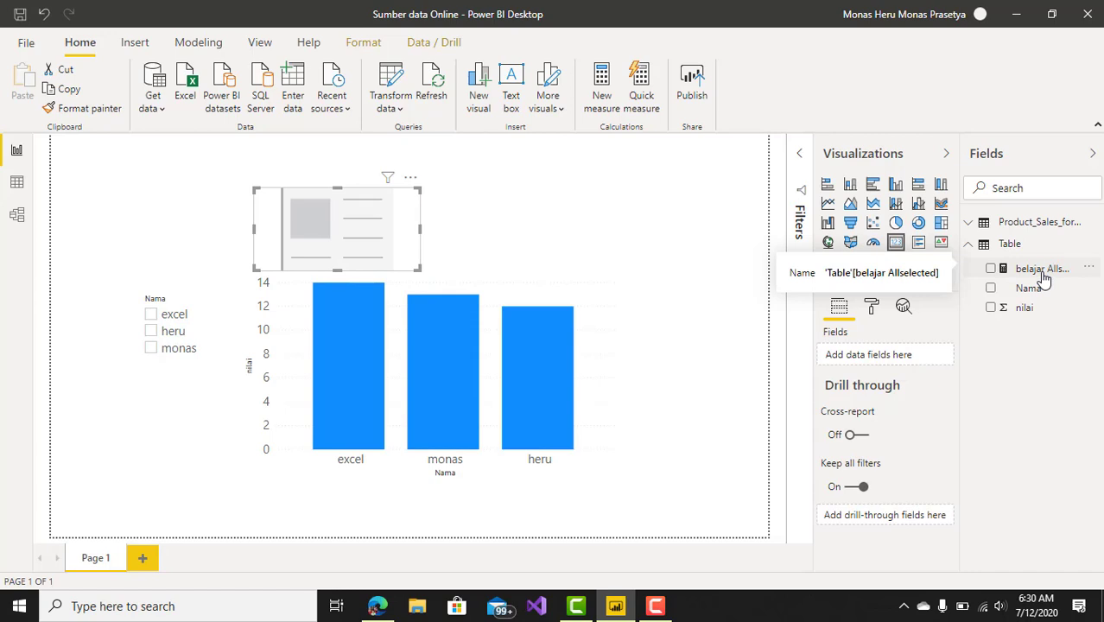
drag(1043, 276, 338, 243)
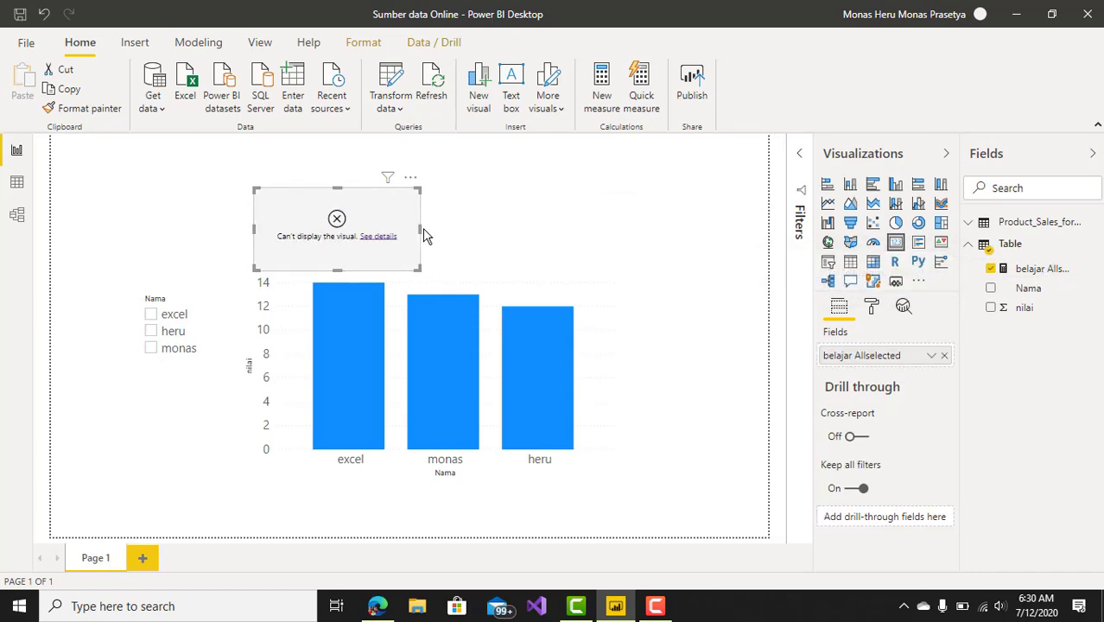
drag(421, 232, 616, 254)
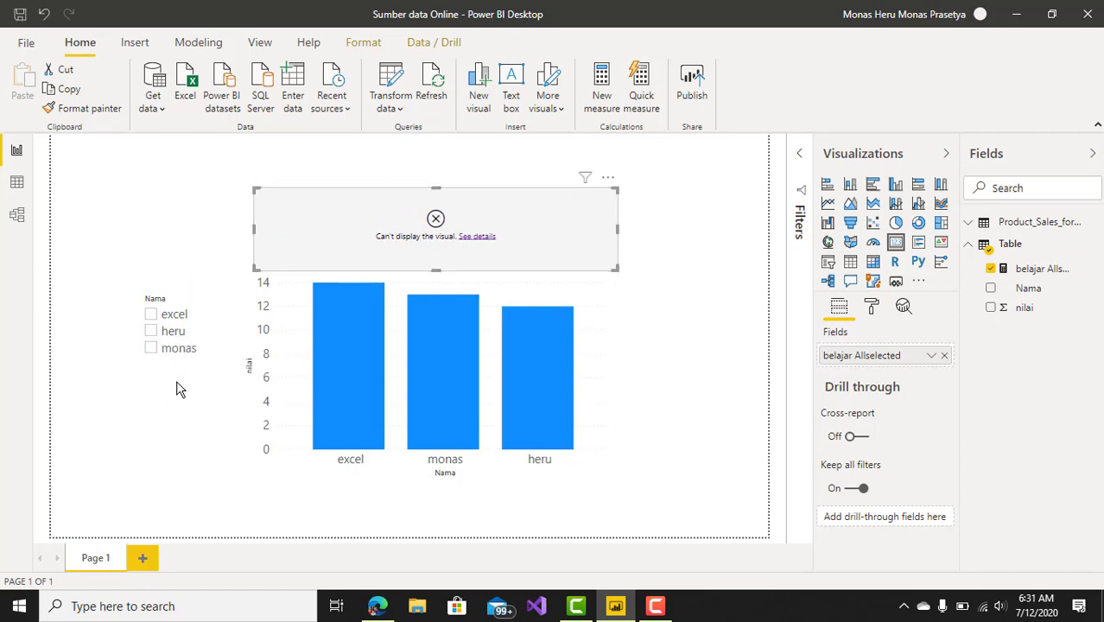
Filter the report to the last Nama value with the slicer and turn off the card's category label
click(151, 349)
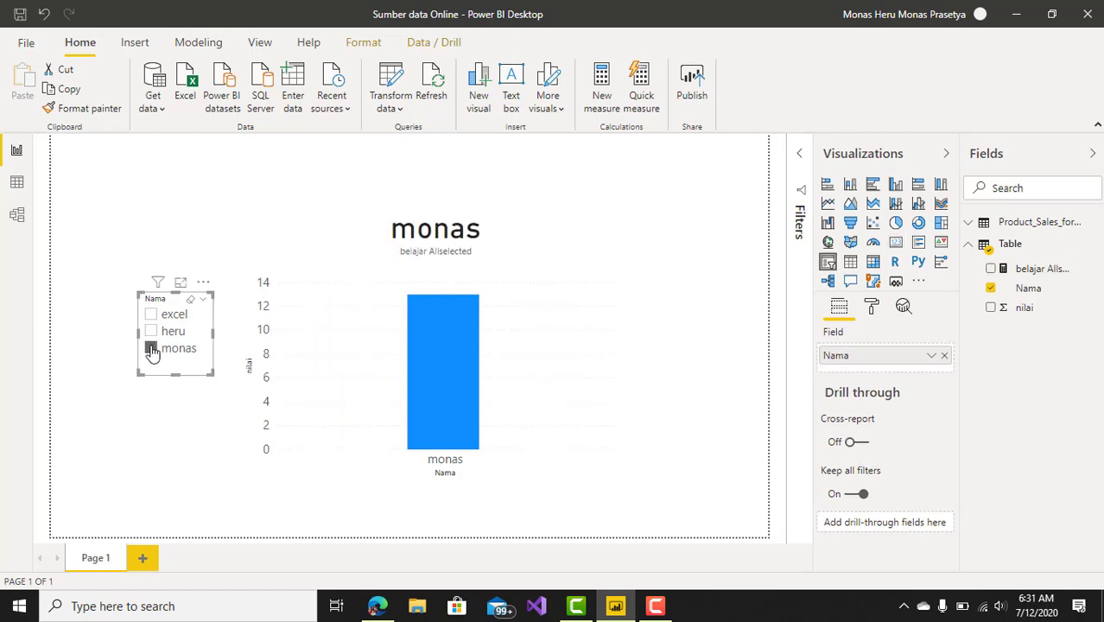
click(871, 308)
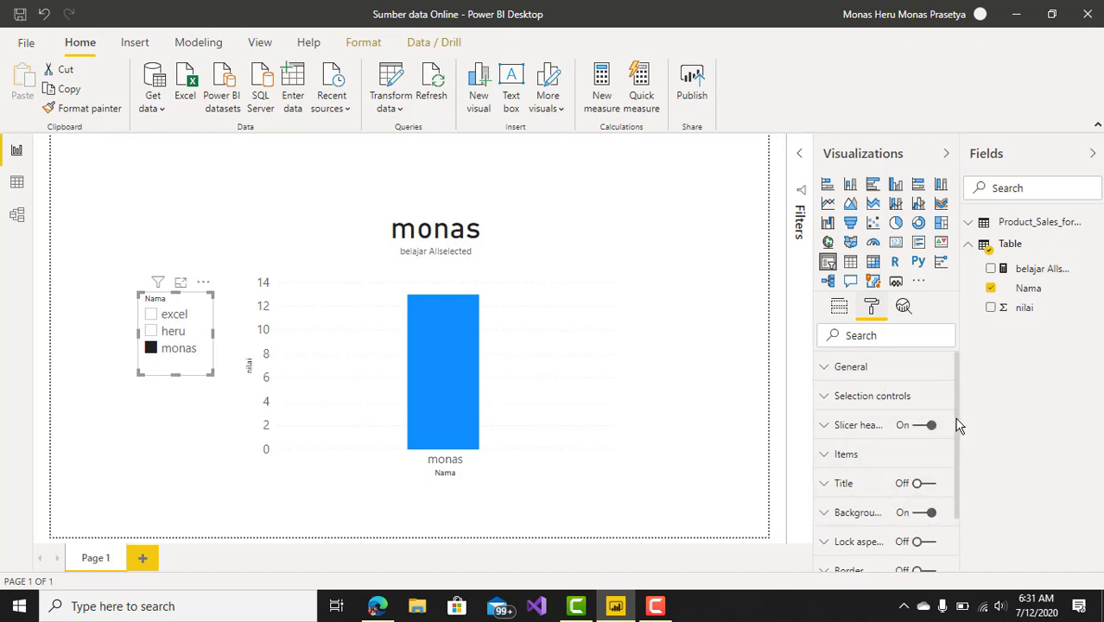
drag(953, 436, 957, 399)
click(486, 217)
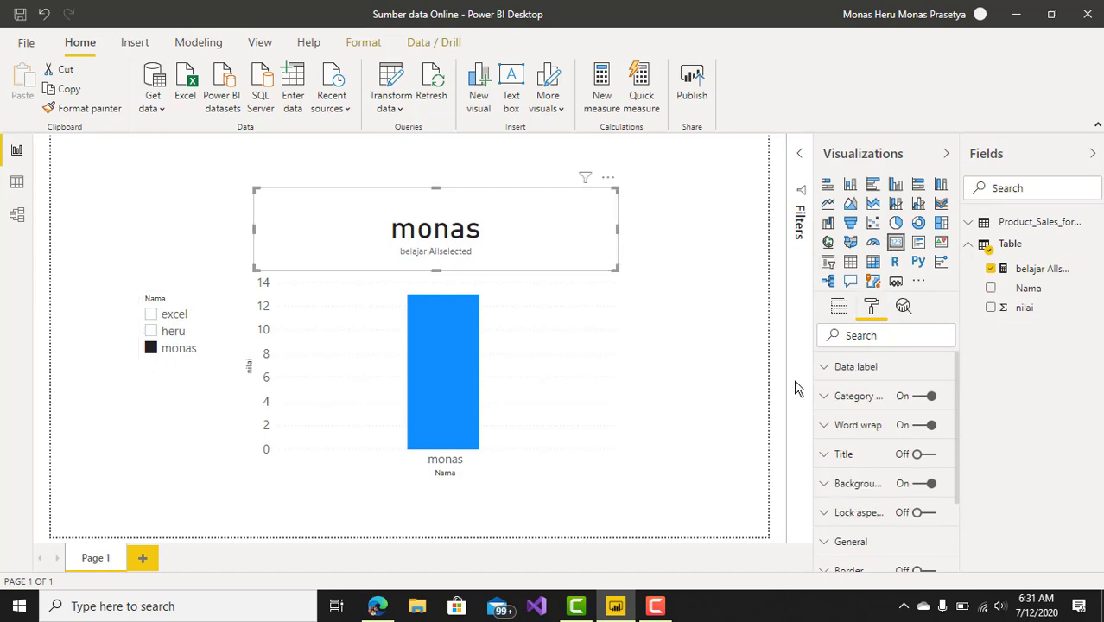
click(920, 400)
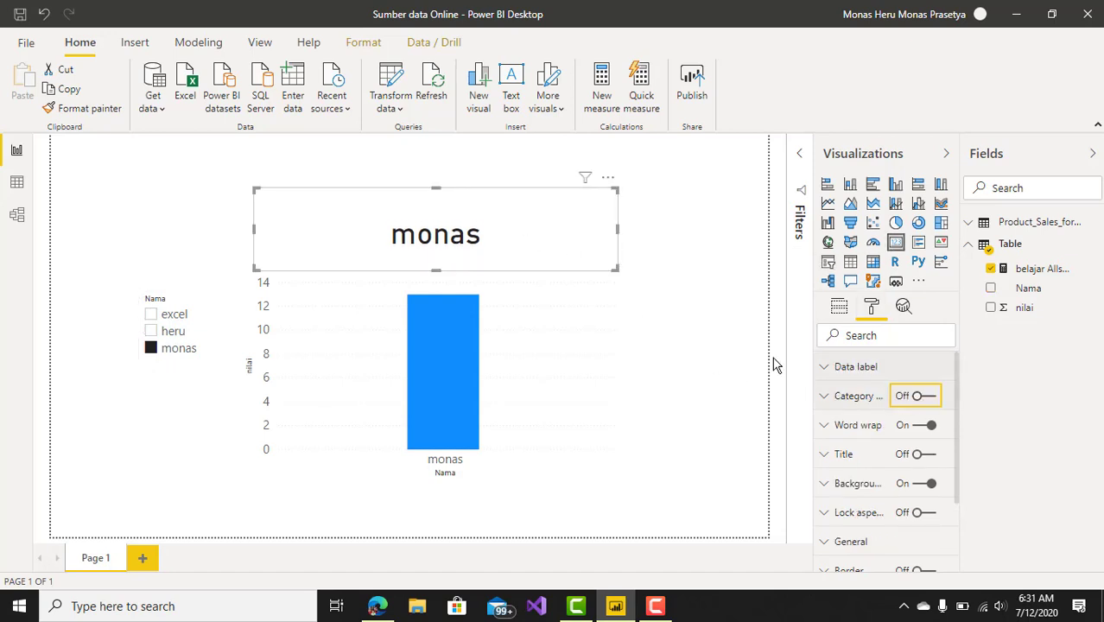
click(723, 252)
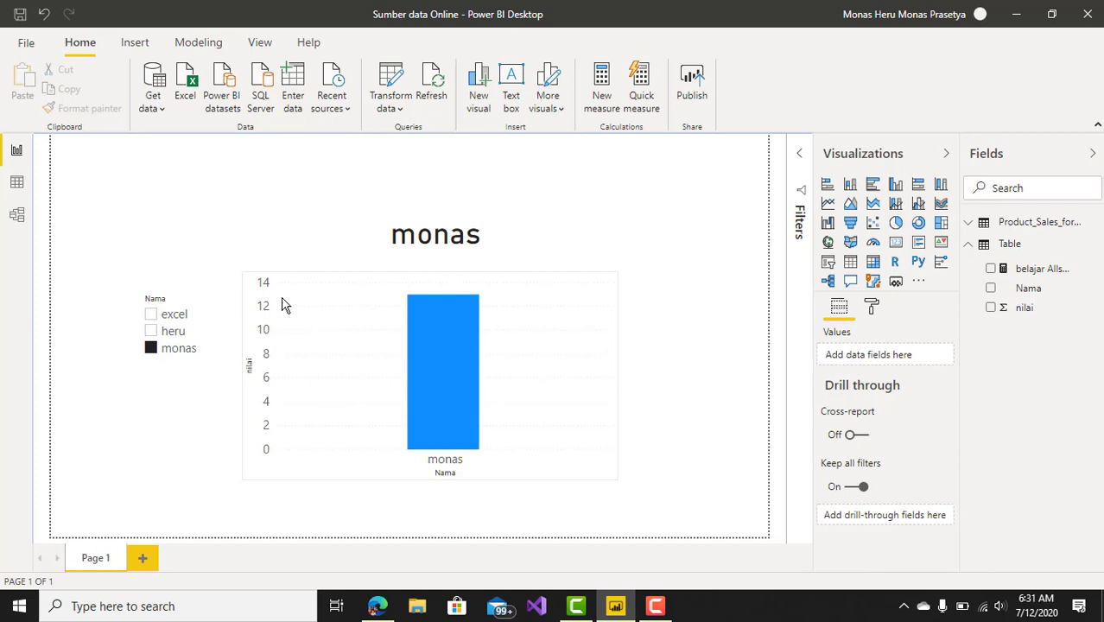
Test the card by clearing the Nama slicer, selecting its last and second values separately and together, and ending on the last value alone
click(198, 309)
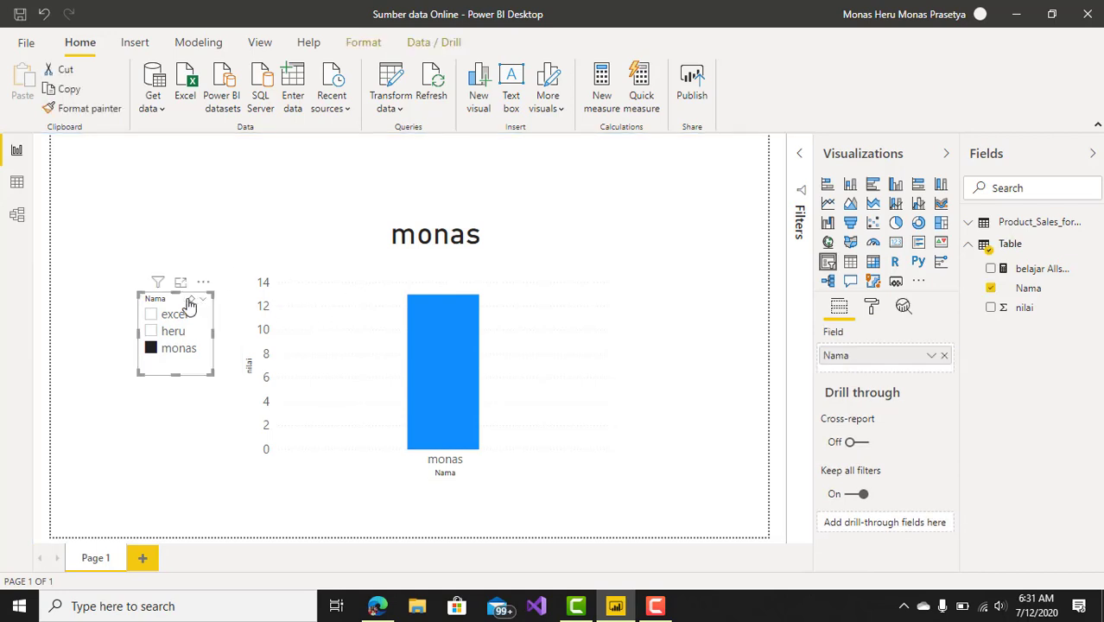
click(191, 299)
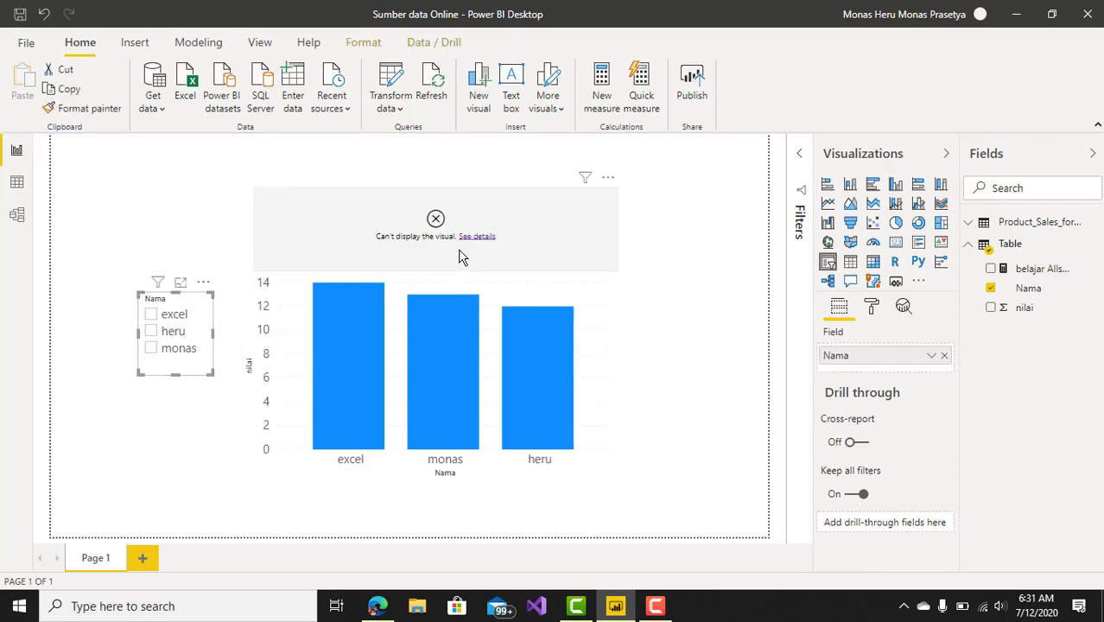
click(152, 350)
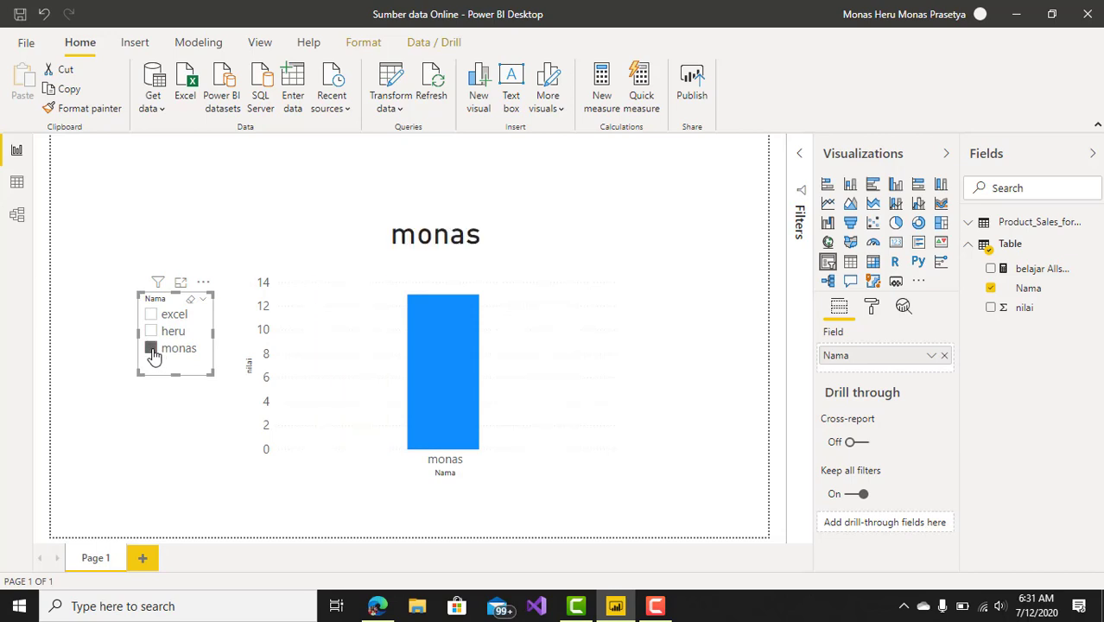
click(152, 333)
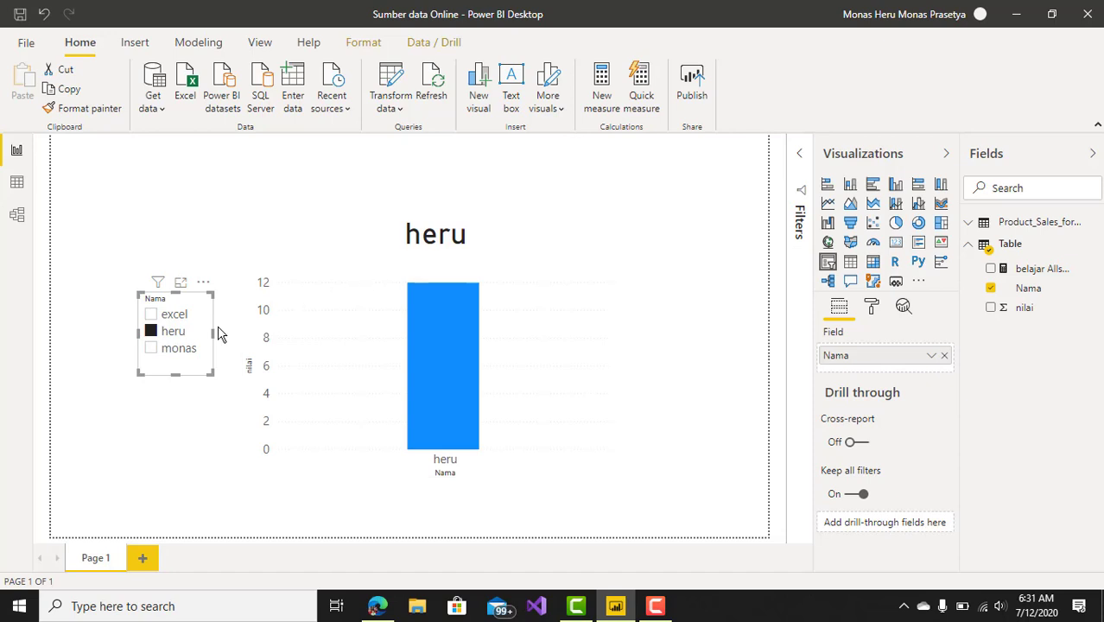
click(151, 351)
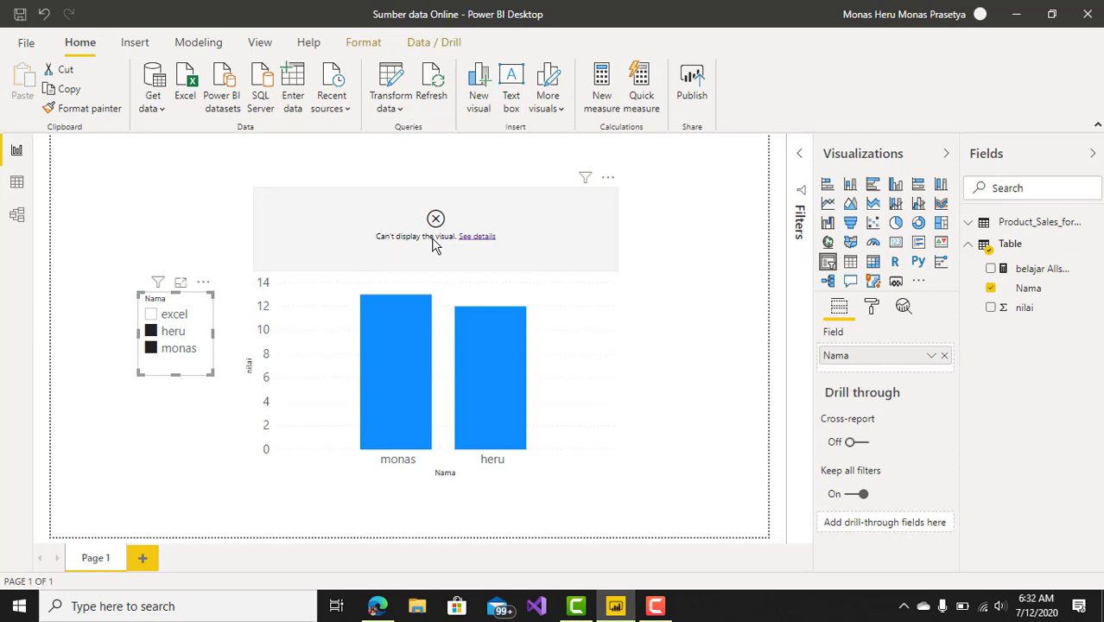
click(153, 351)
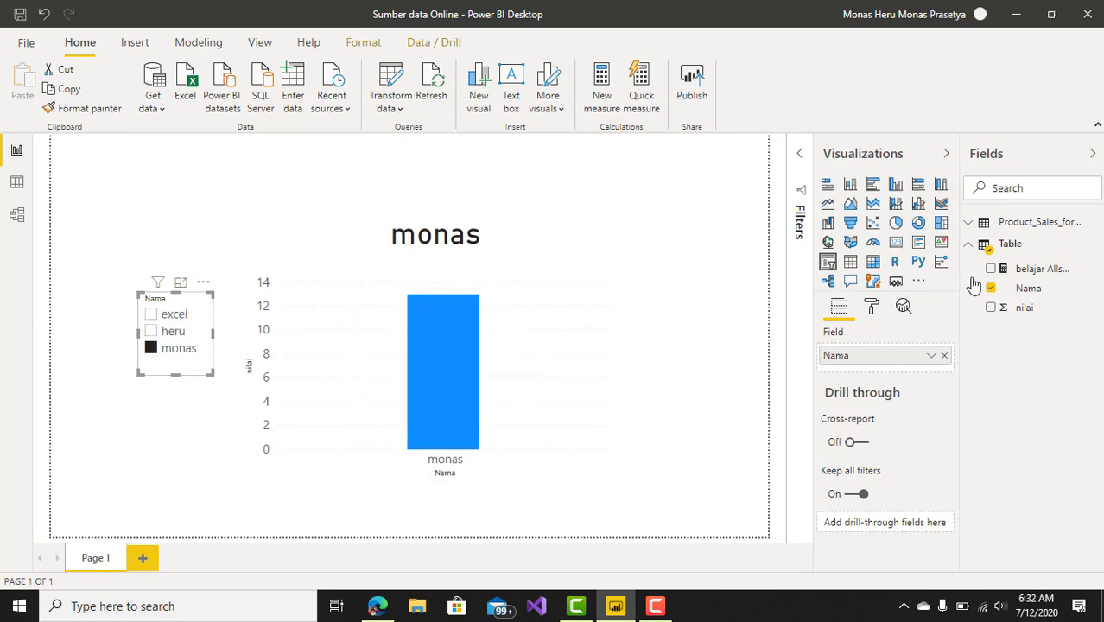
Open the belajar Allselected measure and insert the CONCATENATEX function in front of ALLSELECTED in its formula
click(1030, 271)
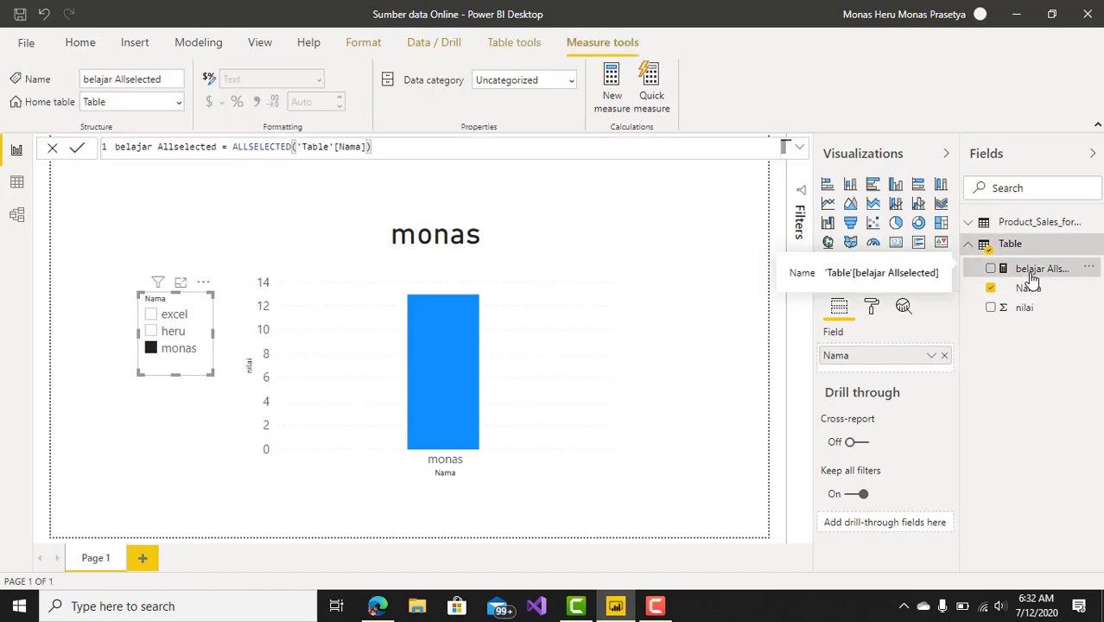
double_click(233, 147)
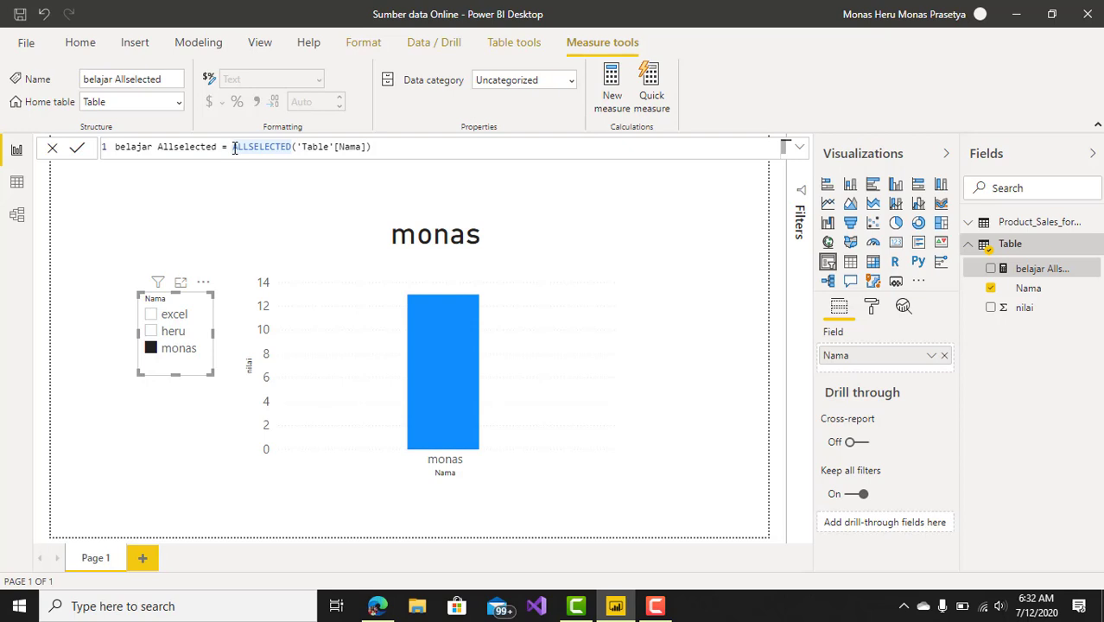
text(con)
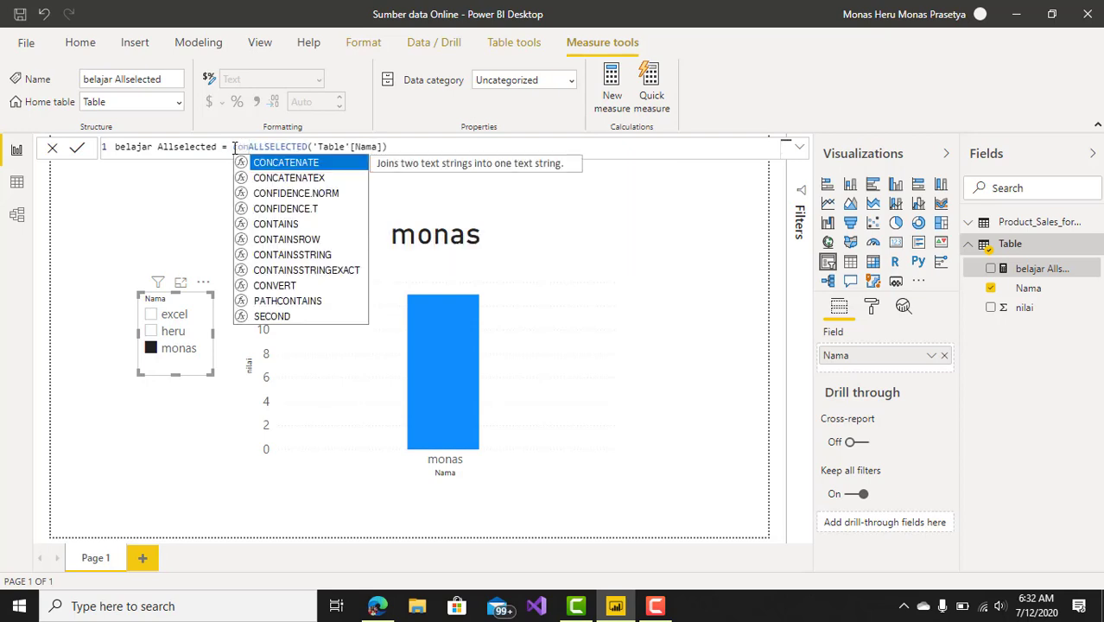
key(Down)
key(Tab)
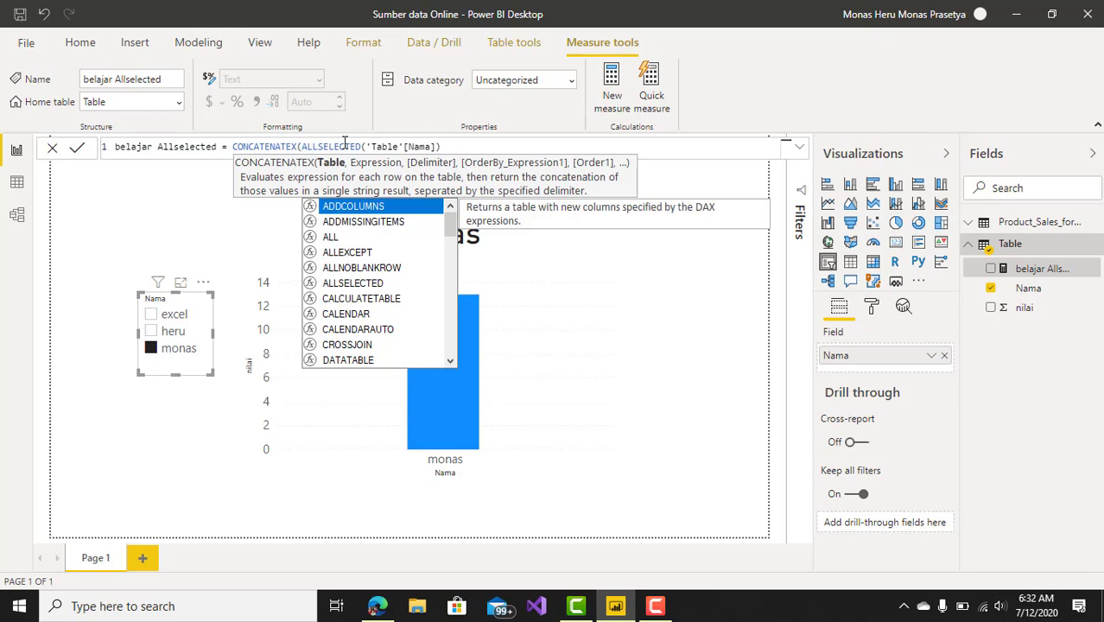
Add 'Table'[Nama] as the CONCATENATEX expression after the ALLSELECTED table argument and close the formula's parenthesis
click(473, 144)
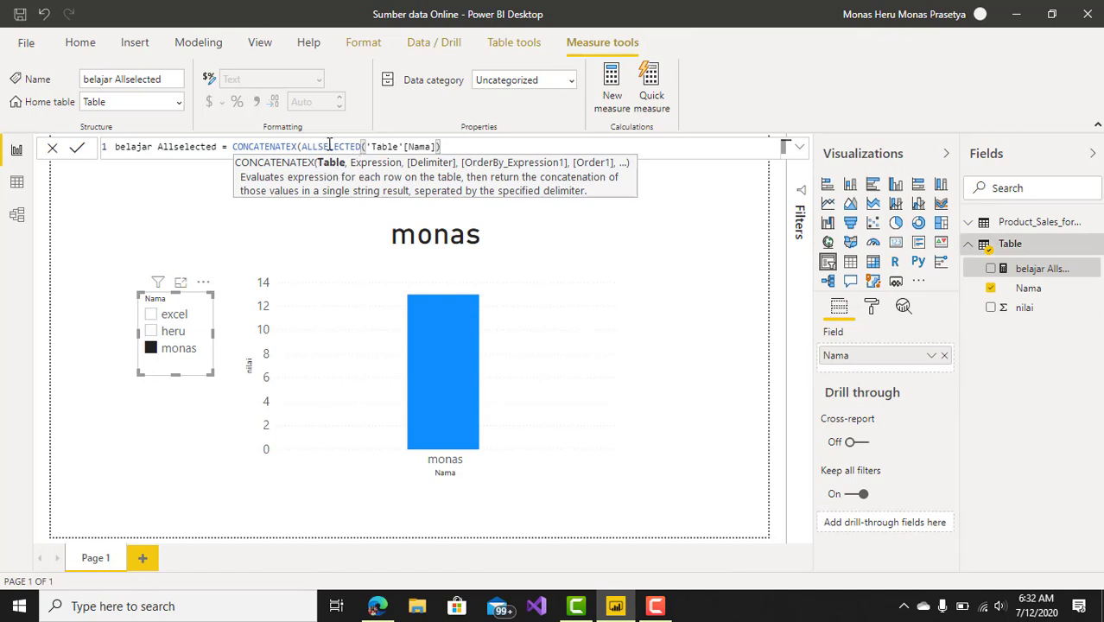
click(301, 147)
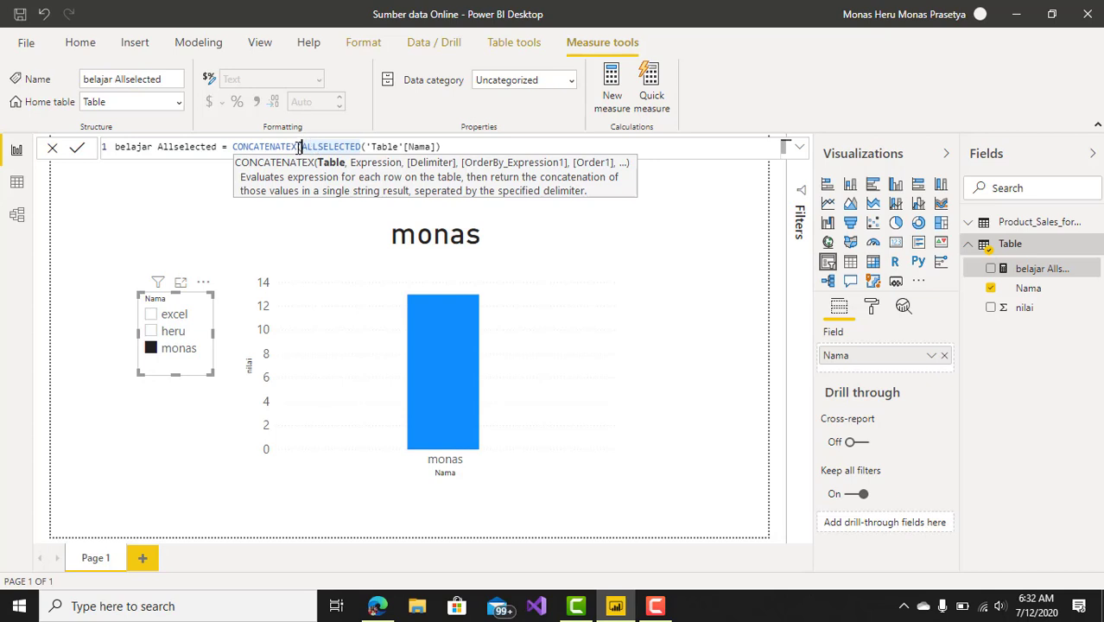
drag(297, 147, 443, 147)
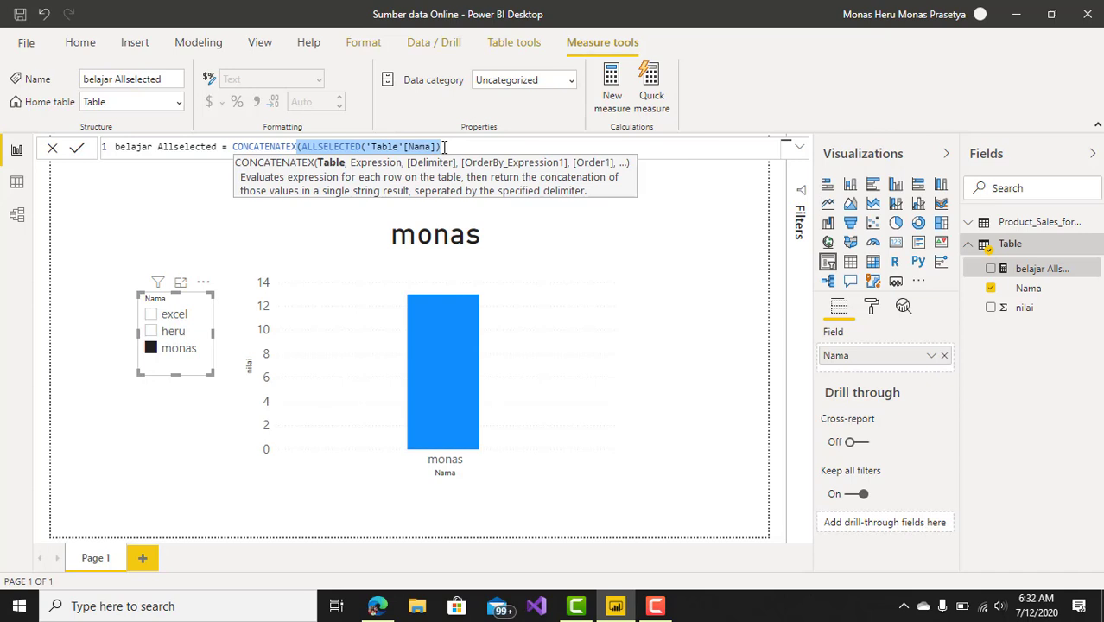
click(443, 147)
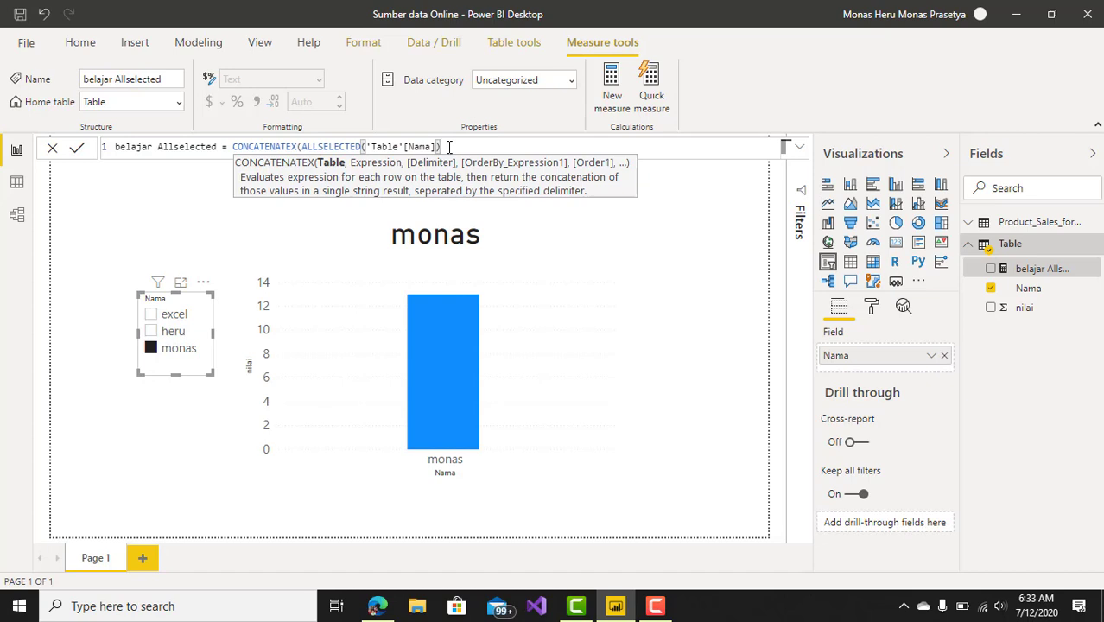
text(,)
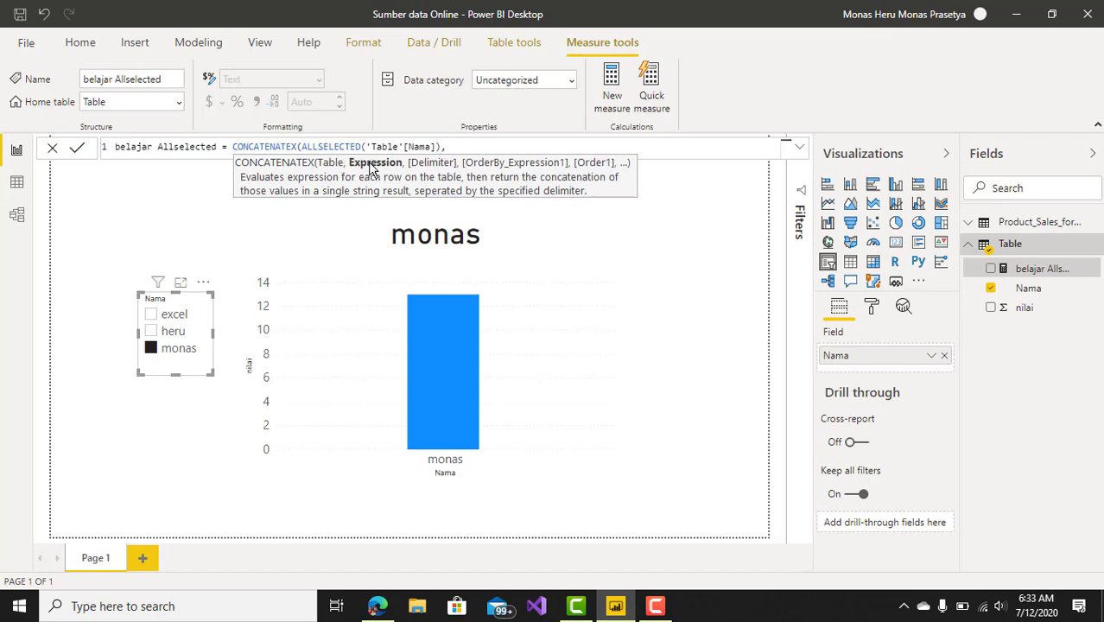
text('Ta)
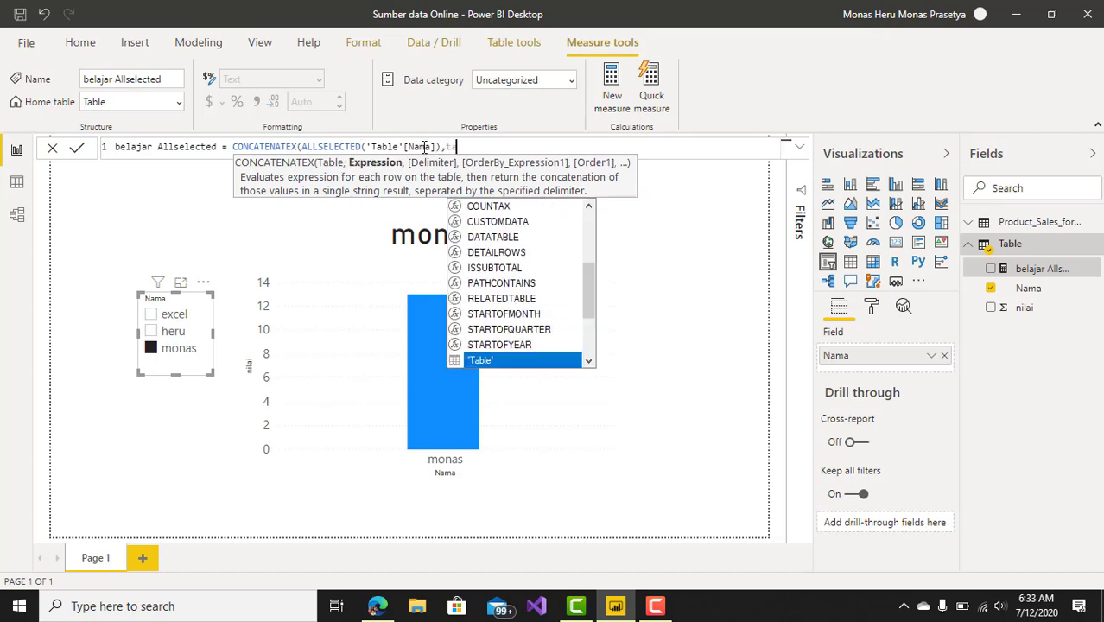
key(Down)
key(Down)
key(Up)
key(Tab)
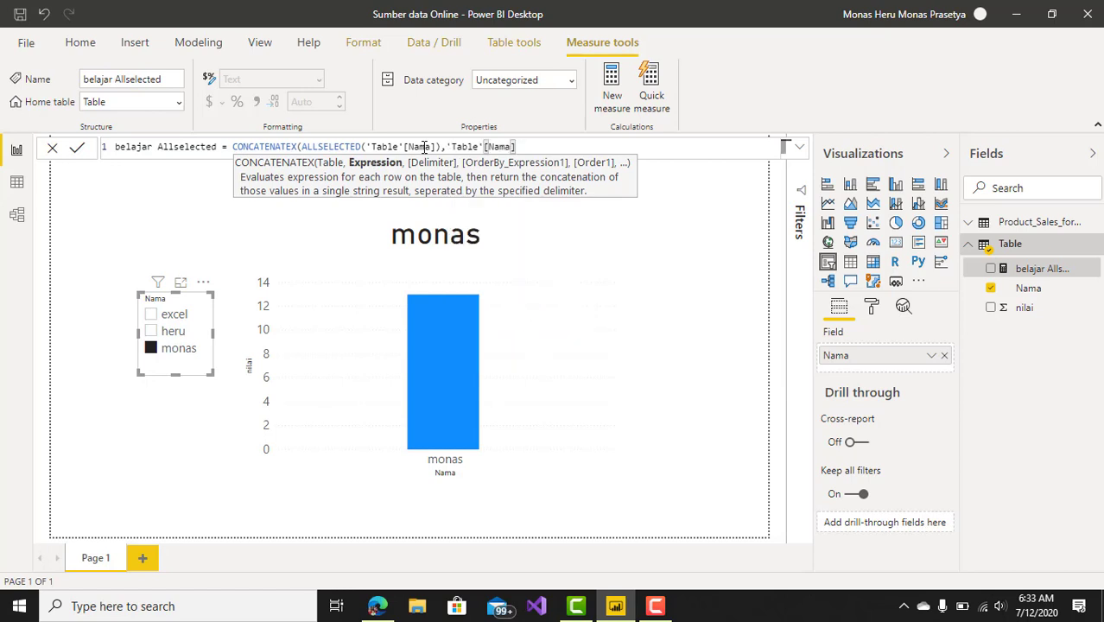
text())
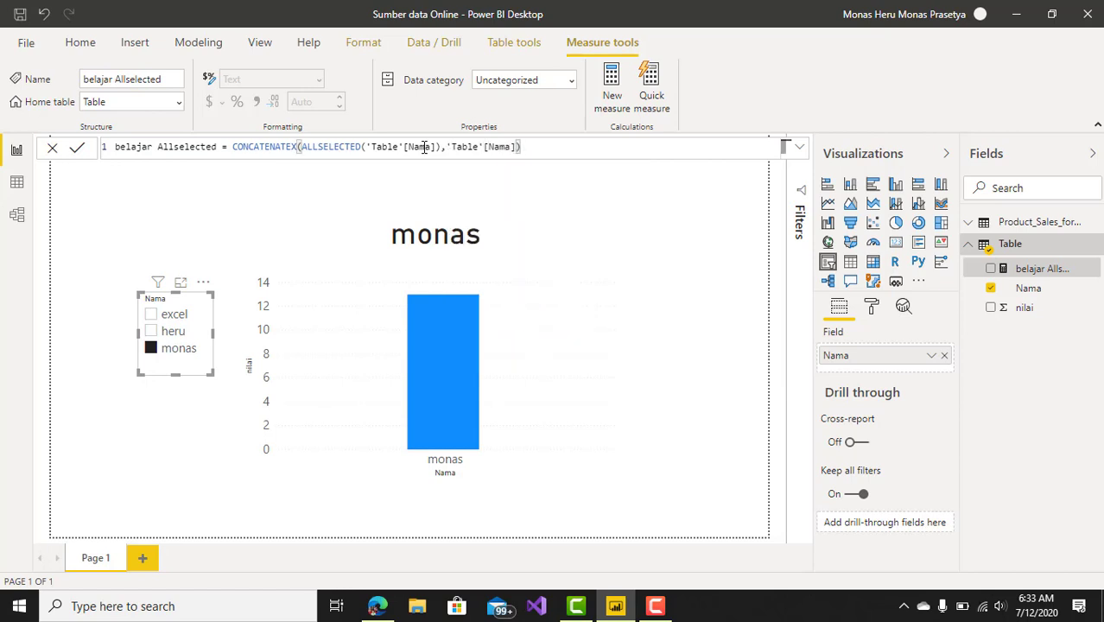
key(Return)
Add ", " as the CONCATENATEX delimiter after 'Table'[Nama], close the formula and commit the measure
key(BackSpace)
text(,)
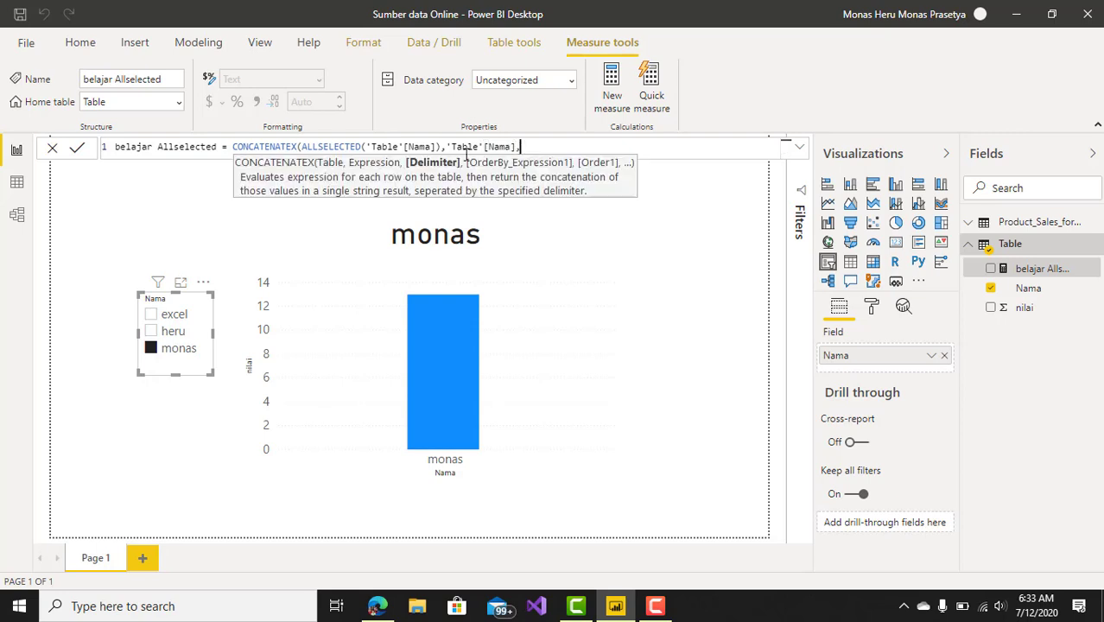
text("," ')
key(BackSpace)
key(BackSpace)
text("))
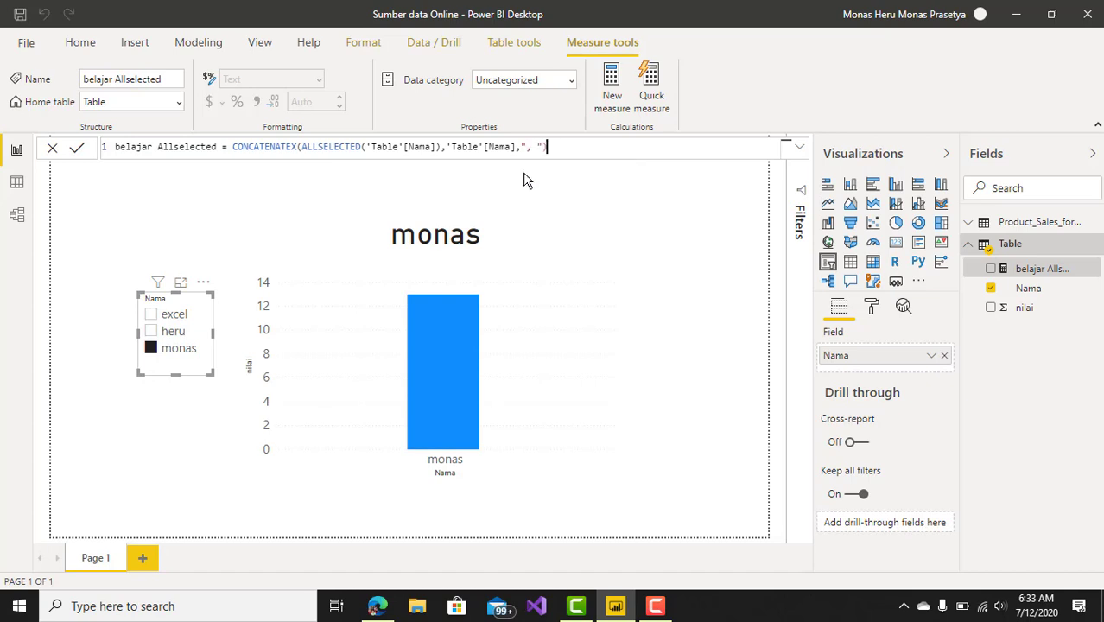
key(Return)
Test the card with the Nama slicer by adding the second and first values, isolating the first, and combining it with the second
ctrl+click(151, 333)
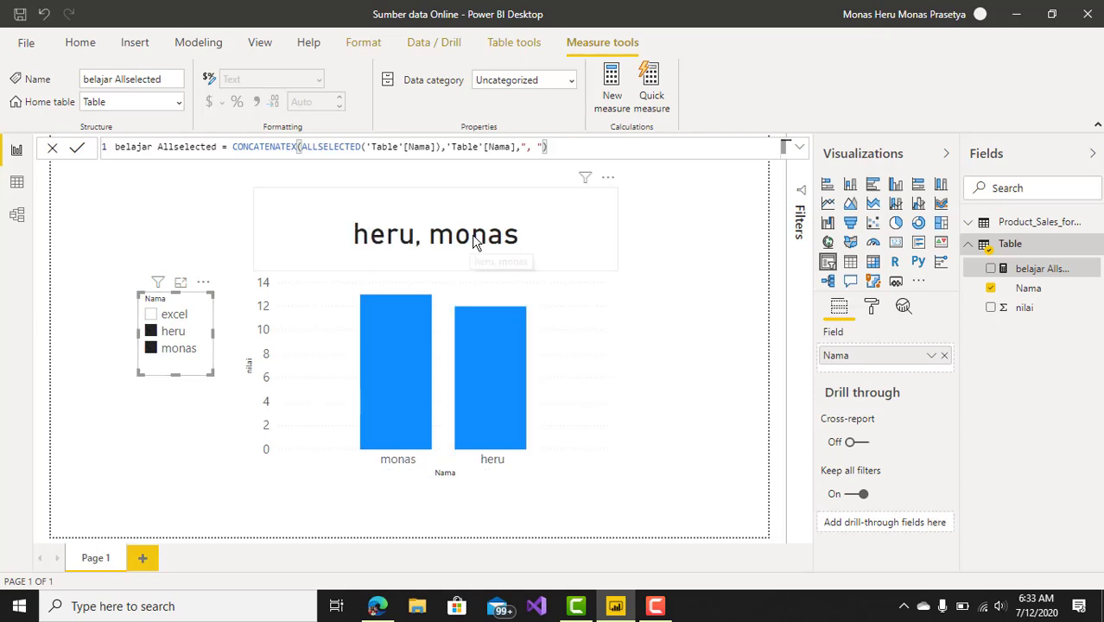
ctrl+click(152, 317)
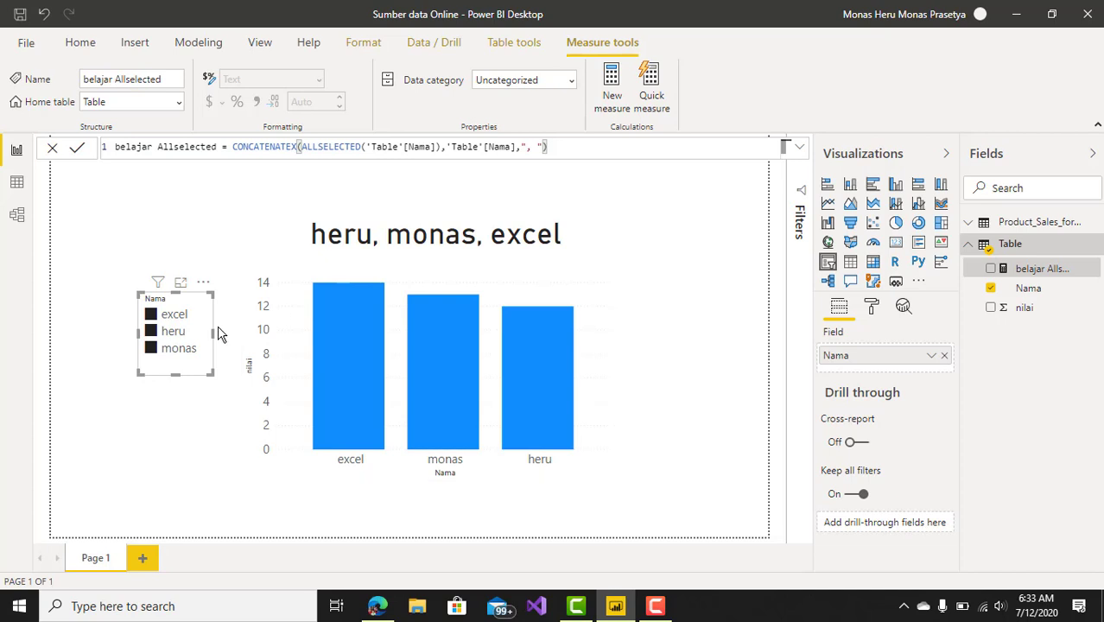
mouse_move(373, 307)
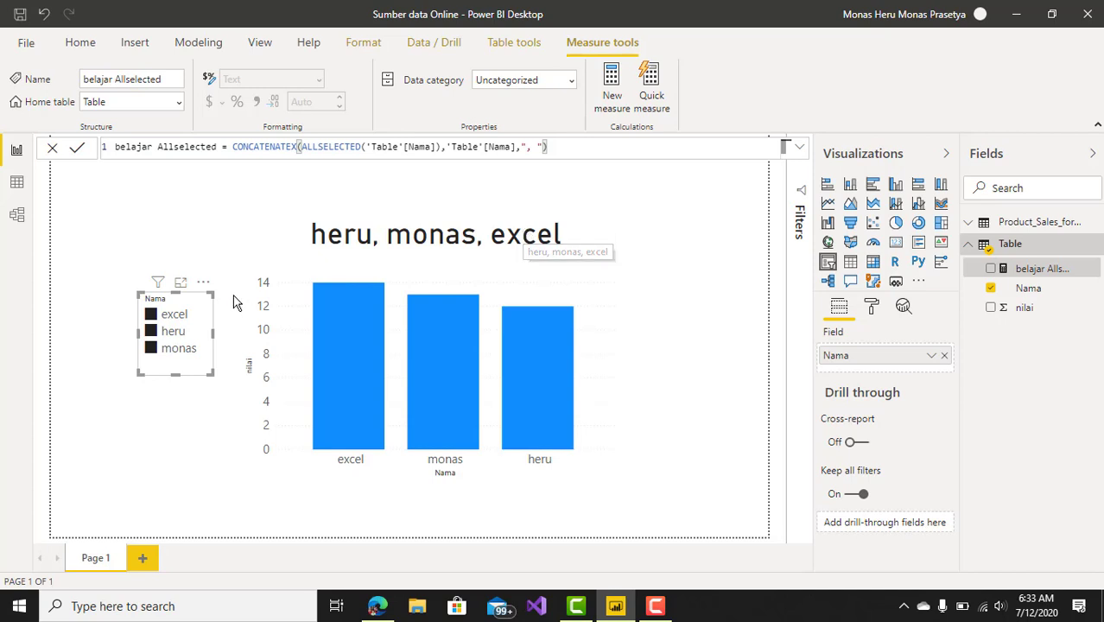
click(152, 316)
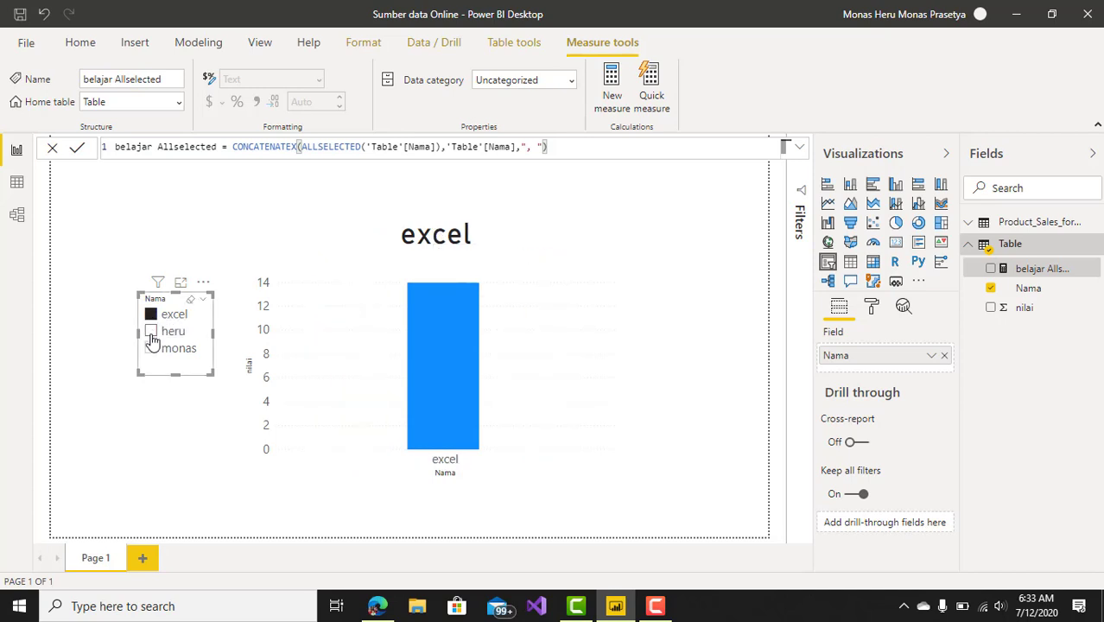
ctrl+click(151, 331)
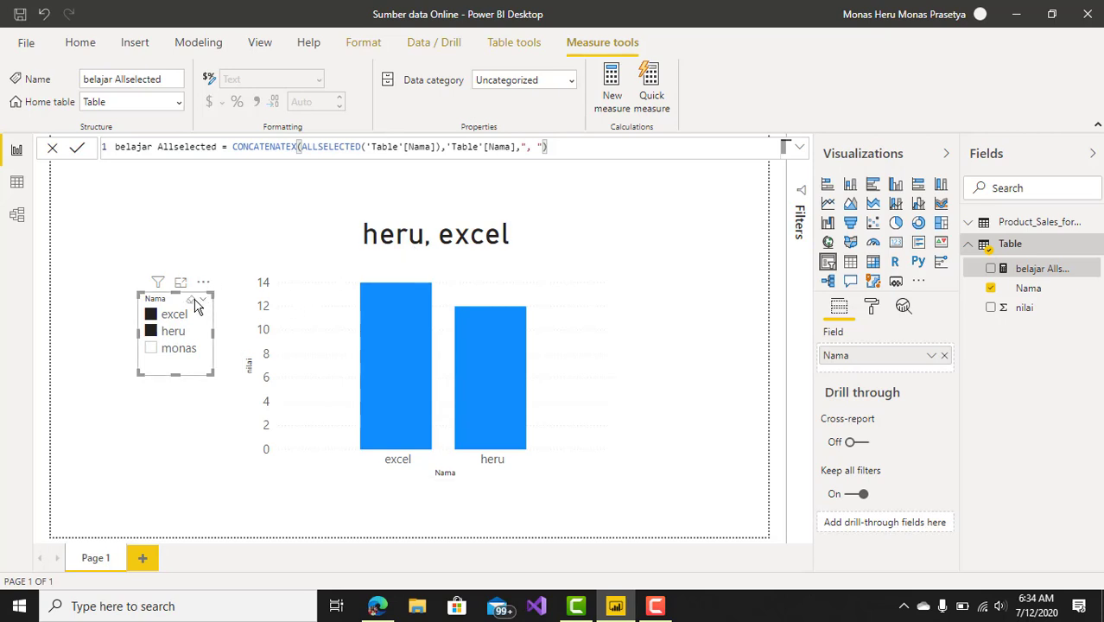
Clear all selections in the Nama slicer and compare the card's text with the chart's columns
click(190, 301)
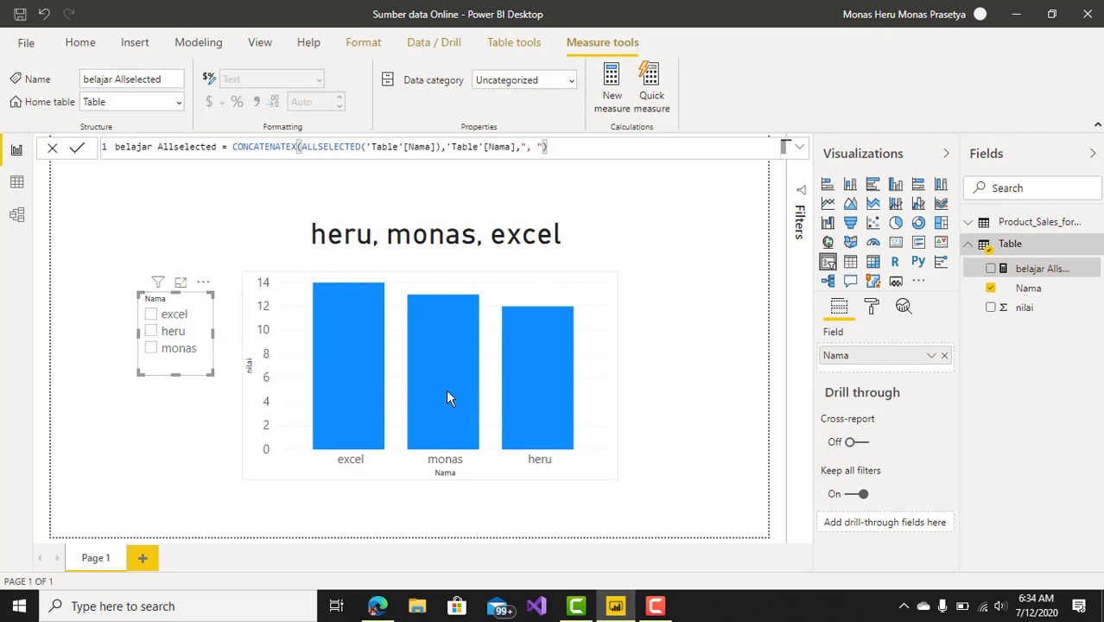
mouse_move(447, 390)
mouse_move(522, 386)
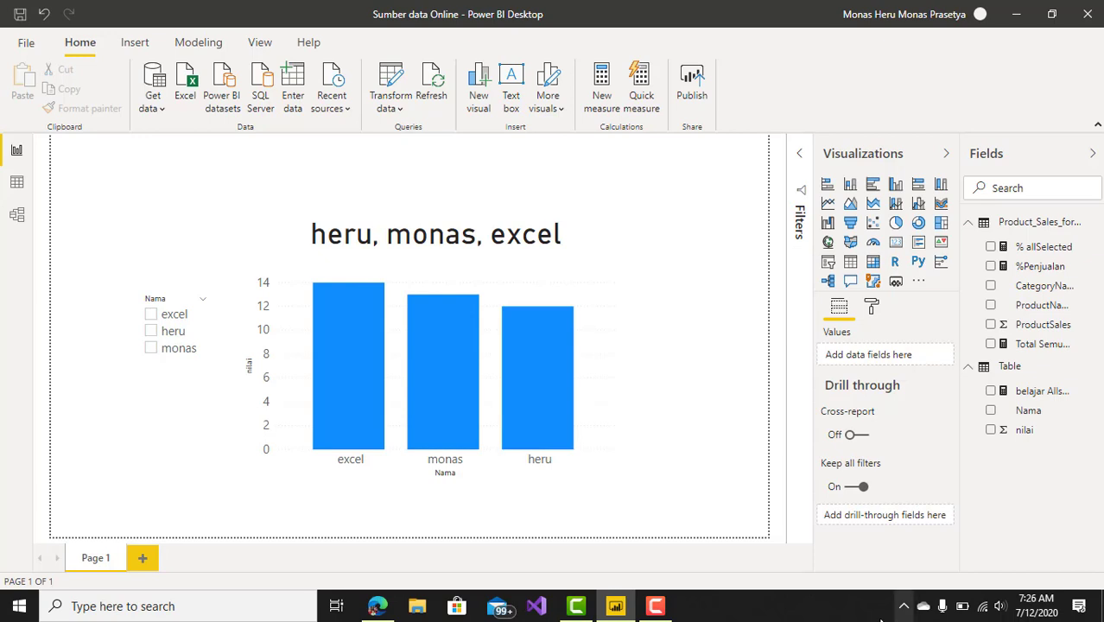
click(658, 607)
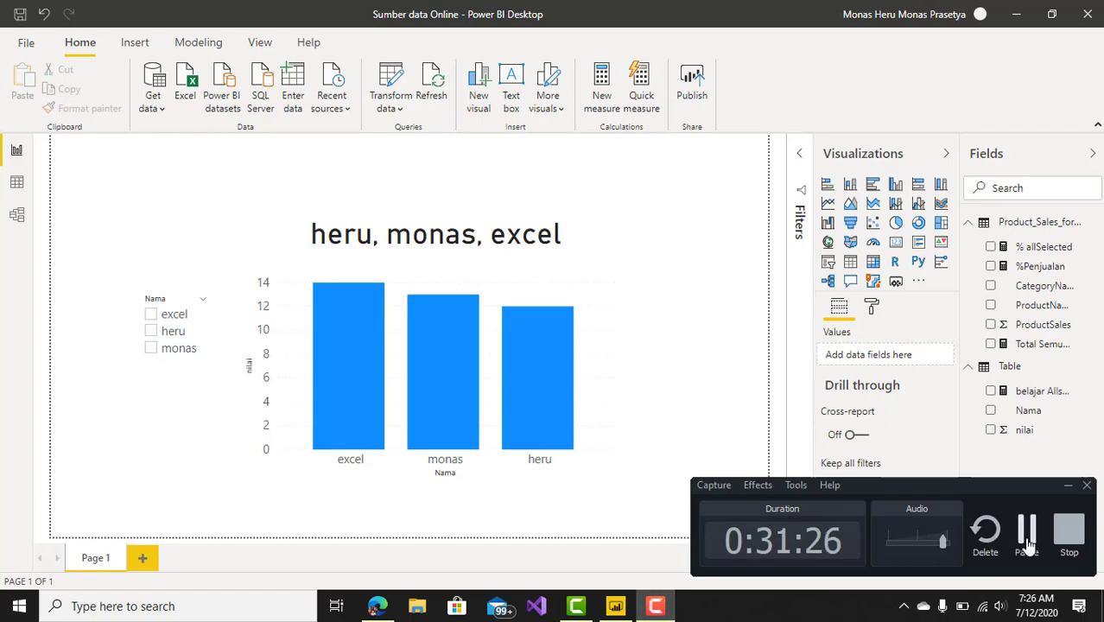